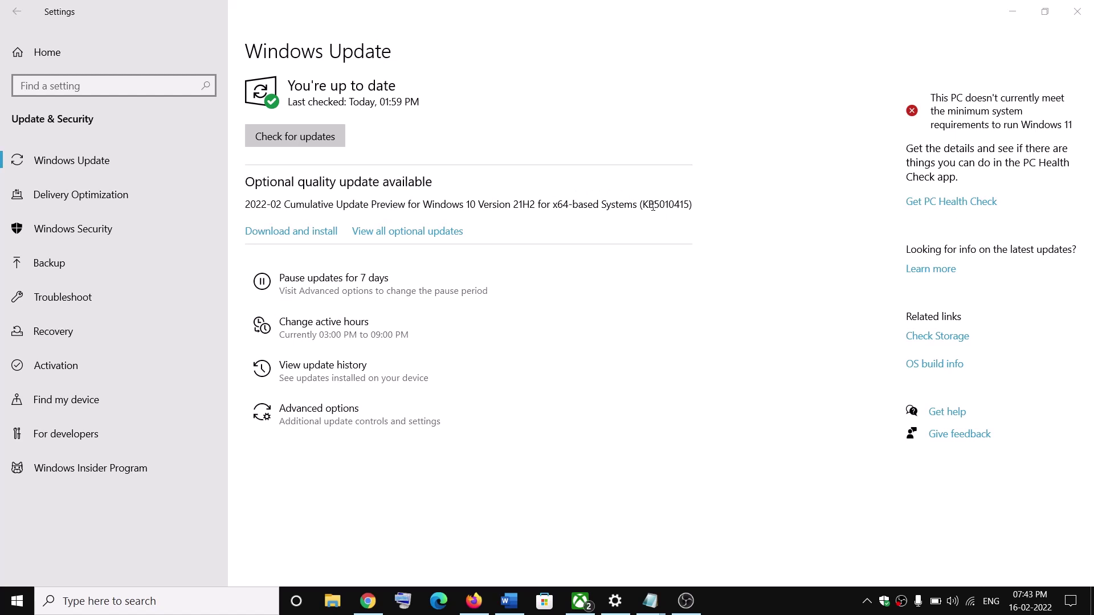
- Start downloading optional update KB5010415, then bring up the fix guide at Step 1 Run Update Troubleshooter
click(700, 207)
drag(640, 202, 696, 207)
click(699, 216)
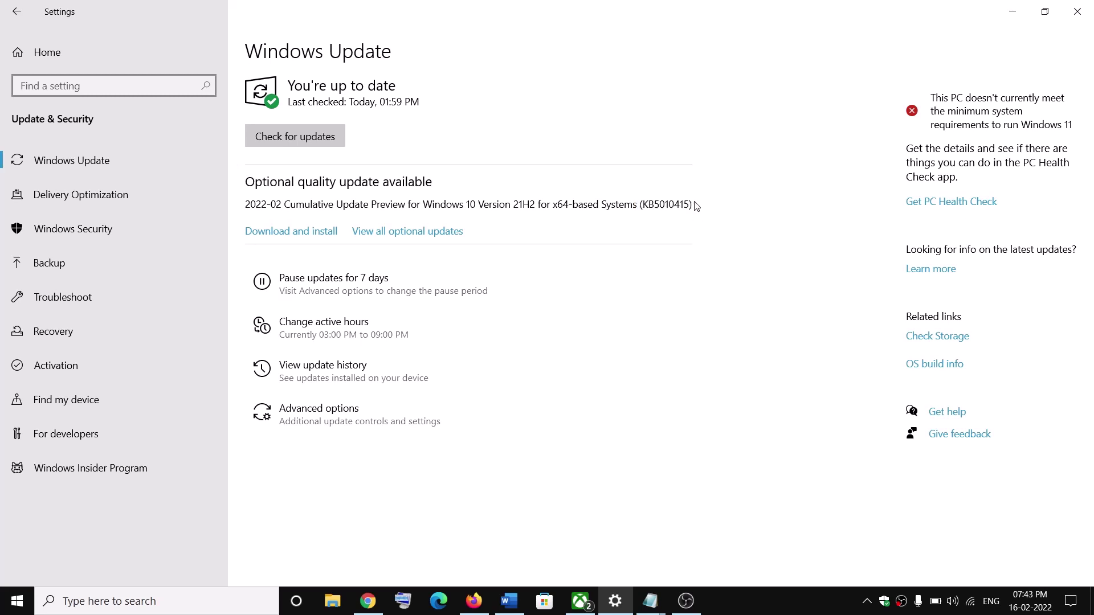
drag(423, 204, 483, 204)
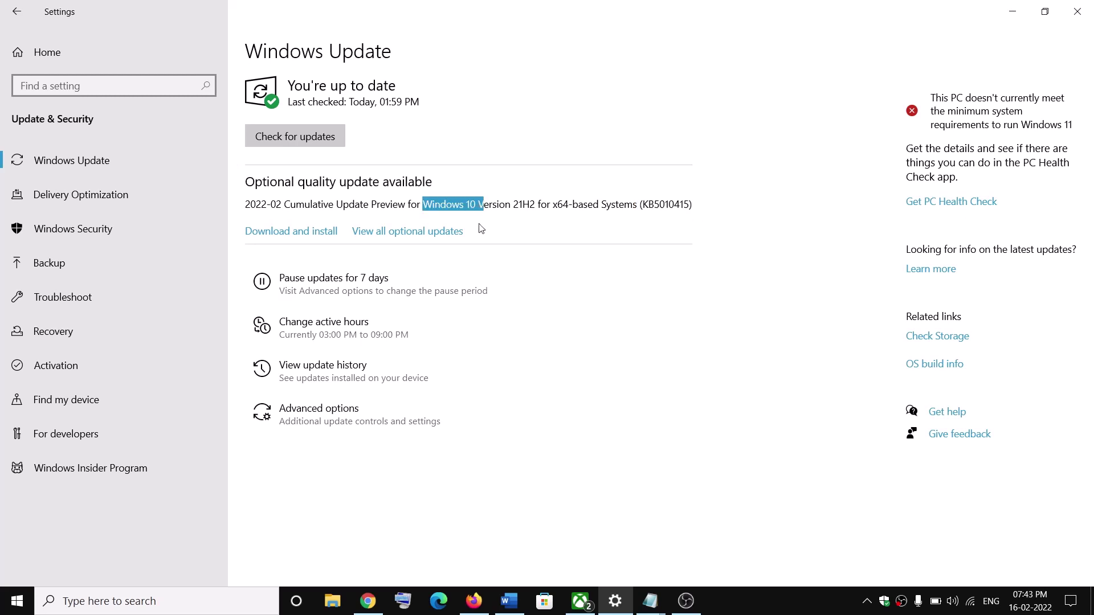
click(435, 244)
click(274, 231)
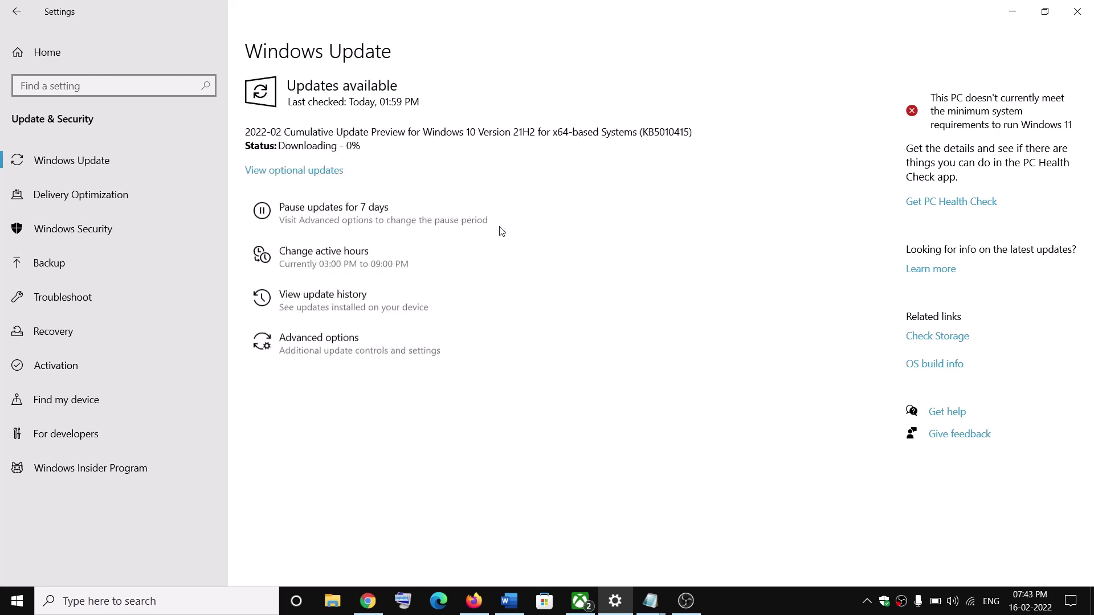
click(509, 601)
drag(237, 305, 676, 307)
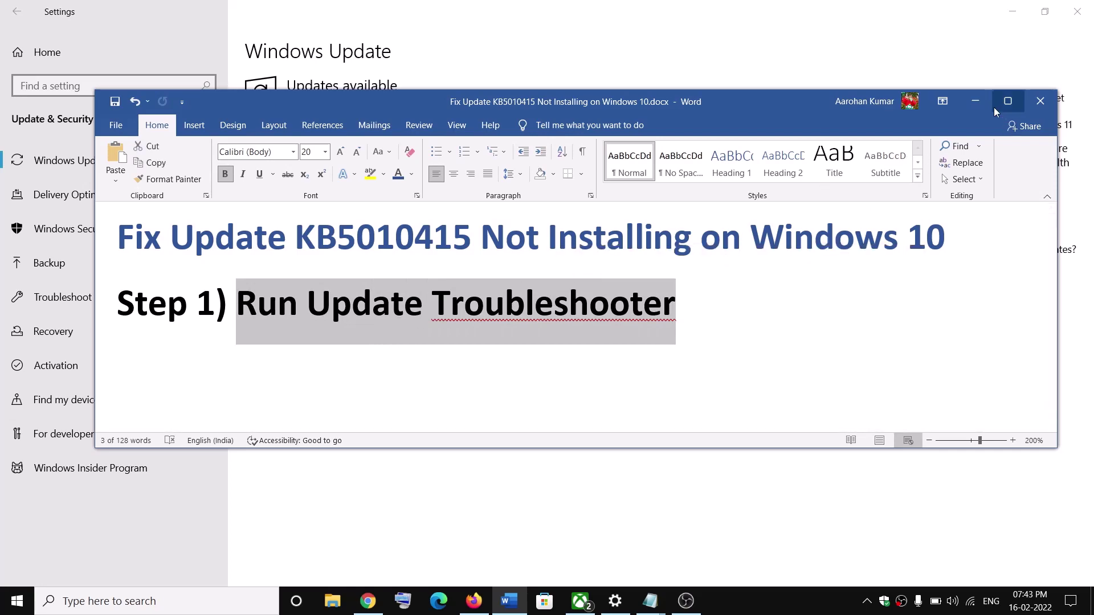
- Return to the Settings home page and open Update & Security
click(975, 101)
click(17, 601)
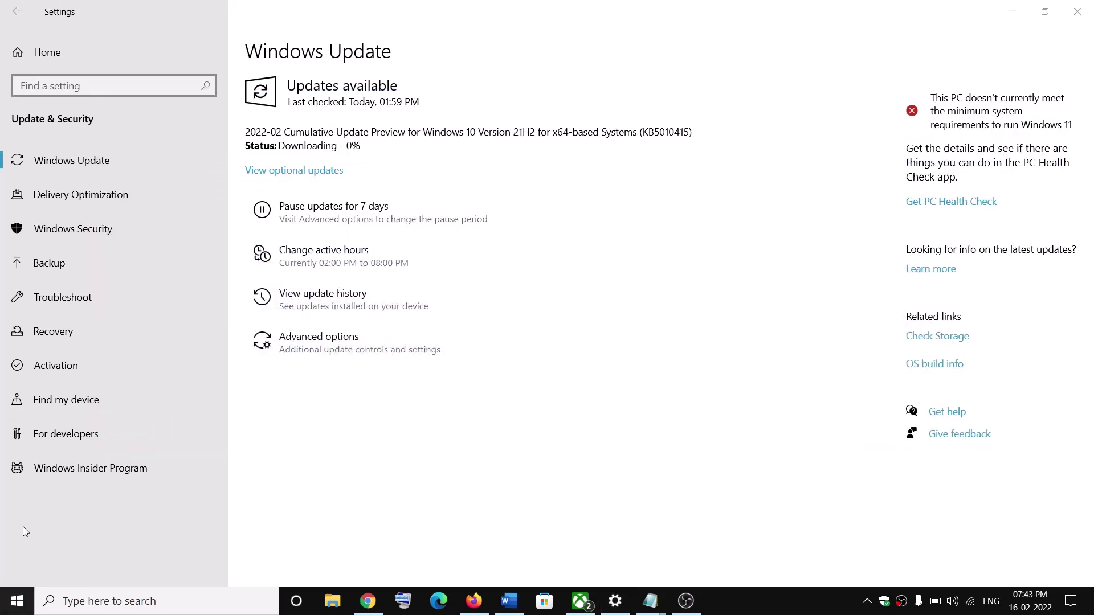
click(25, 543)
click(484, 463)
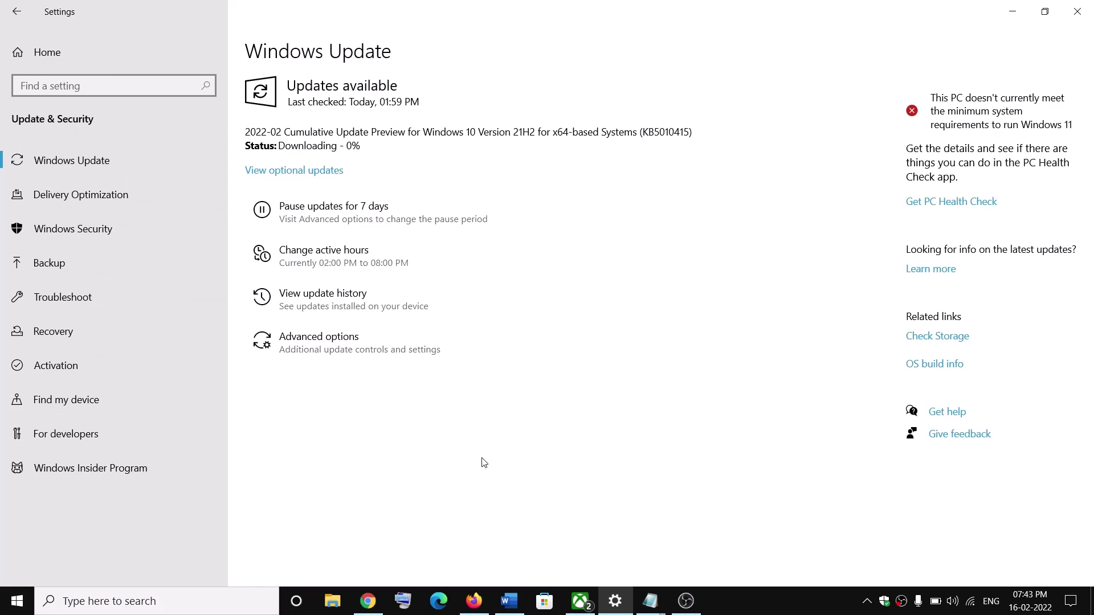
click(26, 51)
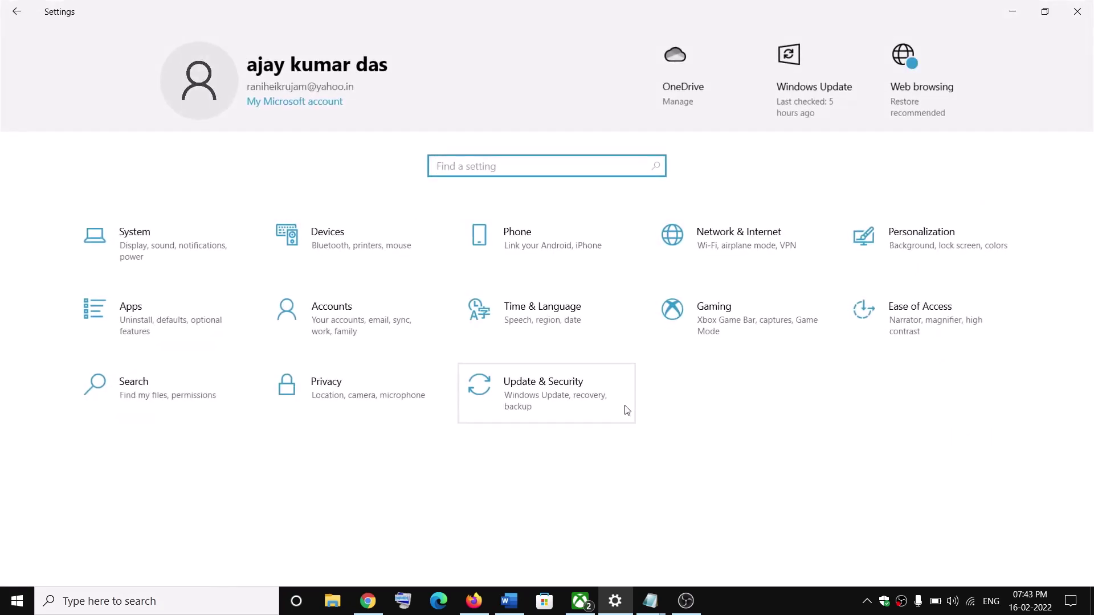
click(544, 394)
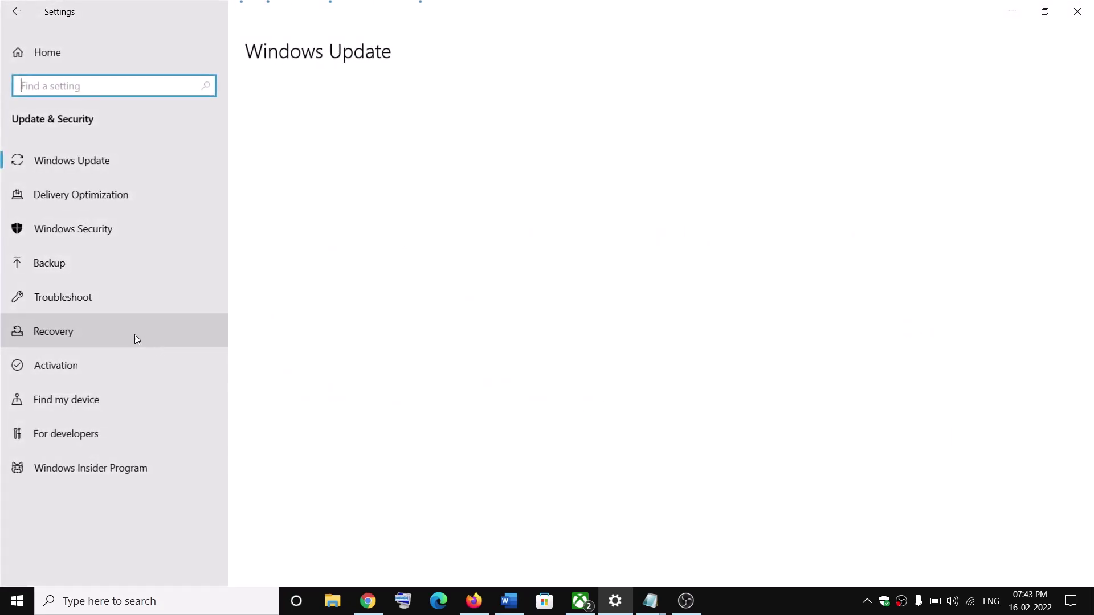
- Run the Windows Update troubleshooter from Additional troubleshooters
click(95, 306)
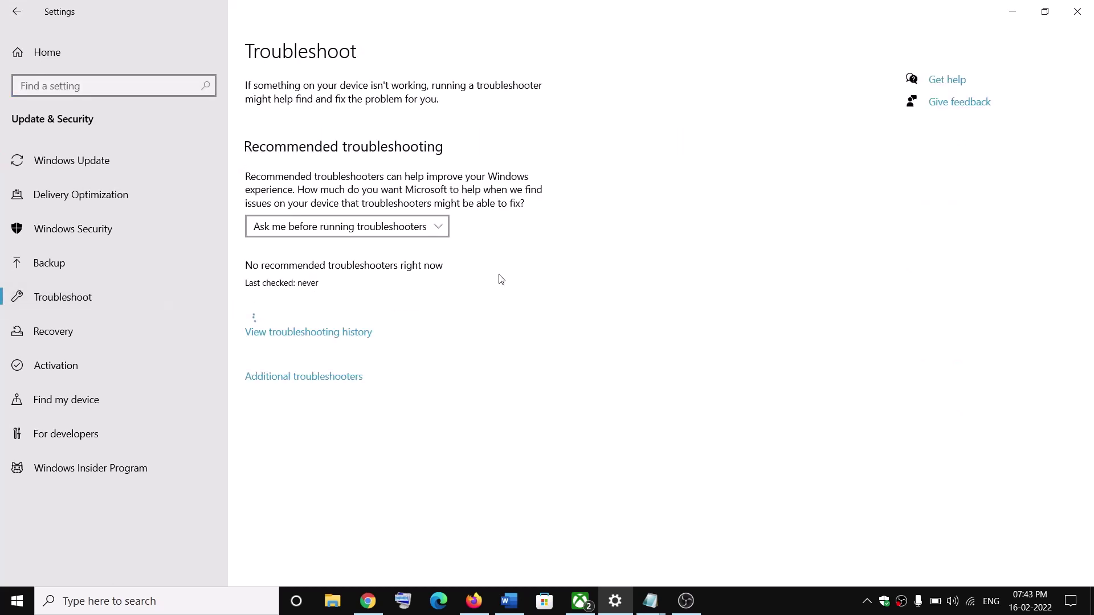
click(310, 377)
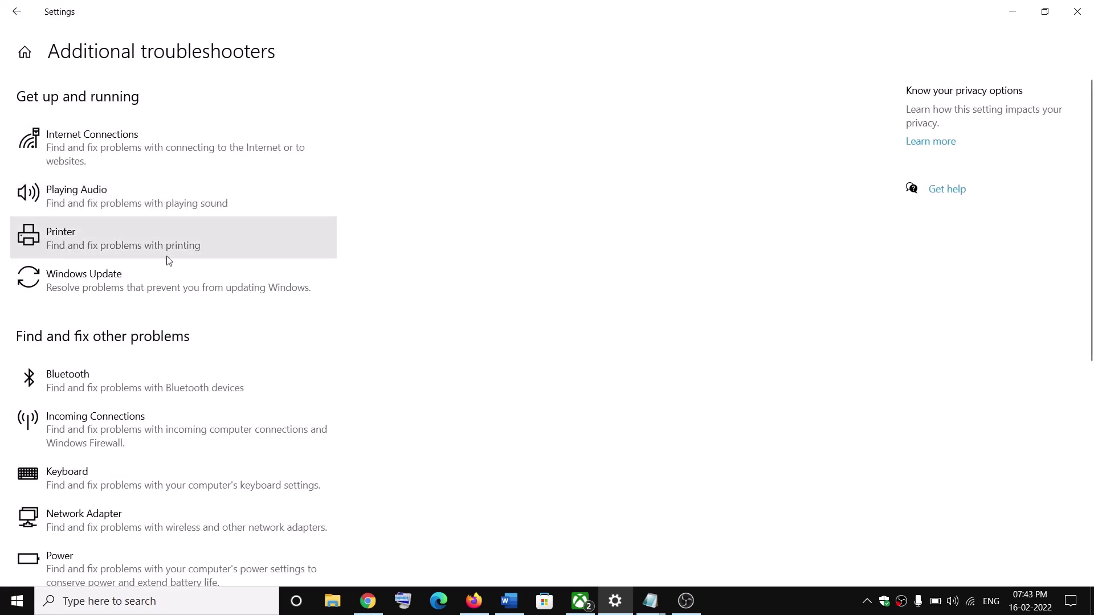
click(117, 282)
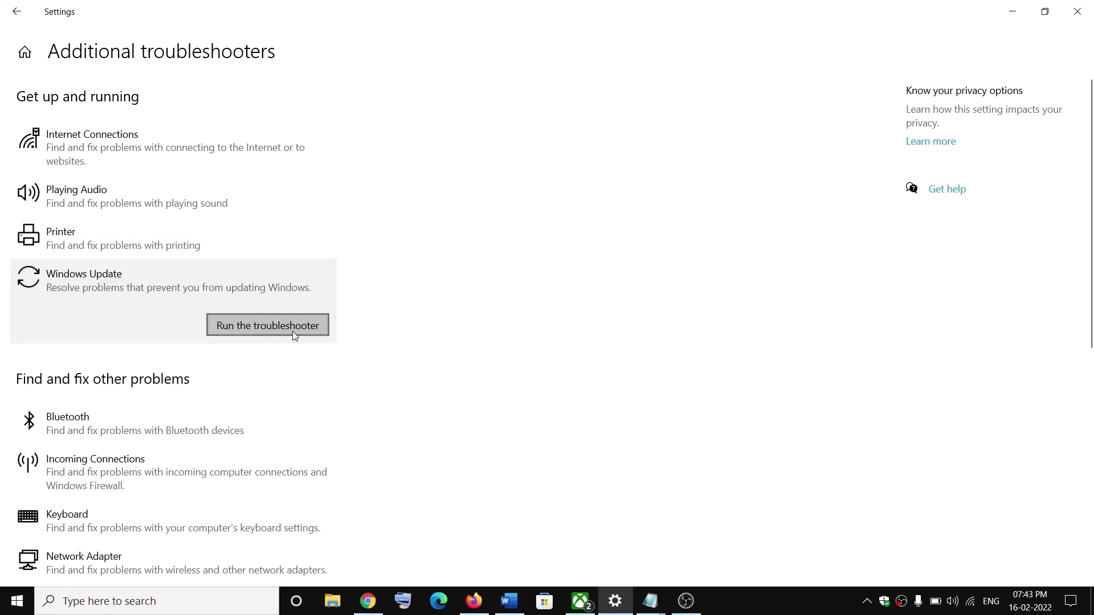
click(253, 330)
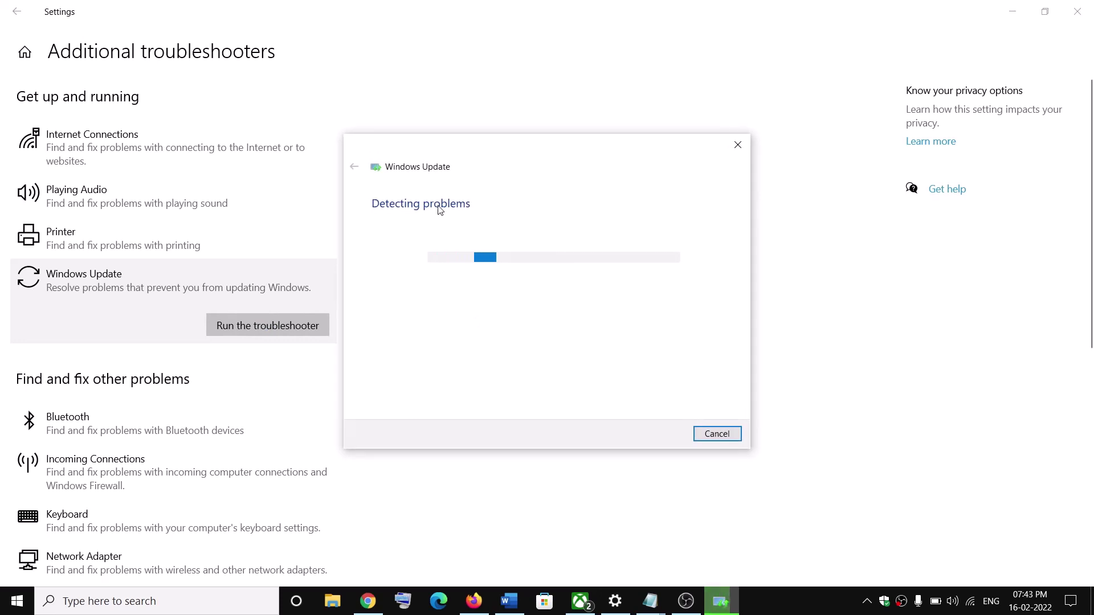
- Check the Start menu power options, then bring the fix guide back to front
click(4, 606)
click(18, 570)
key(Escape)
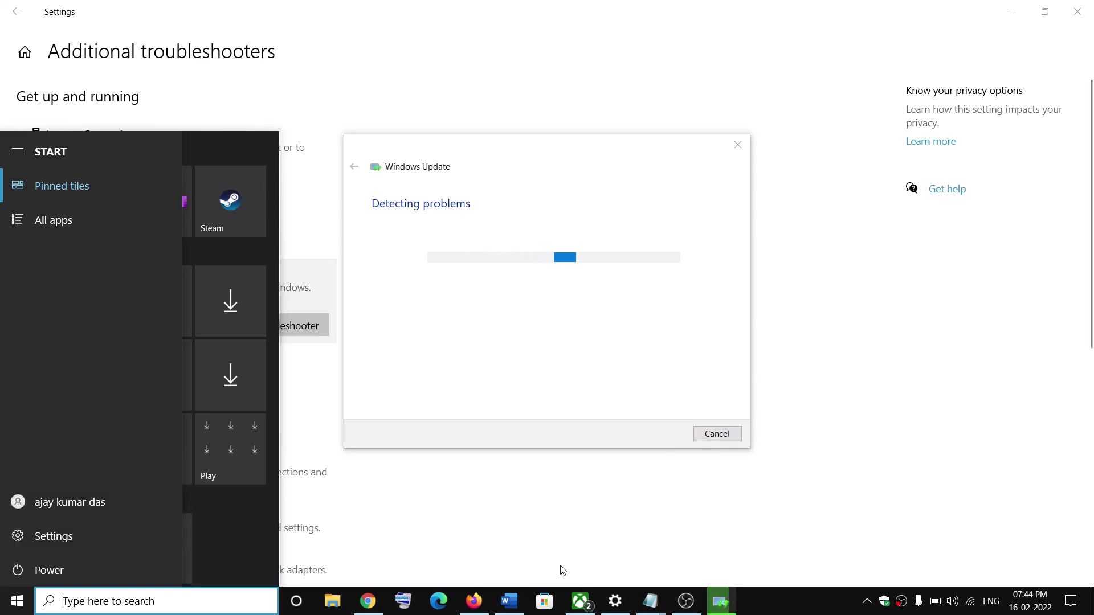
click(509, 601)
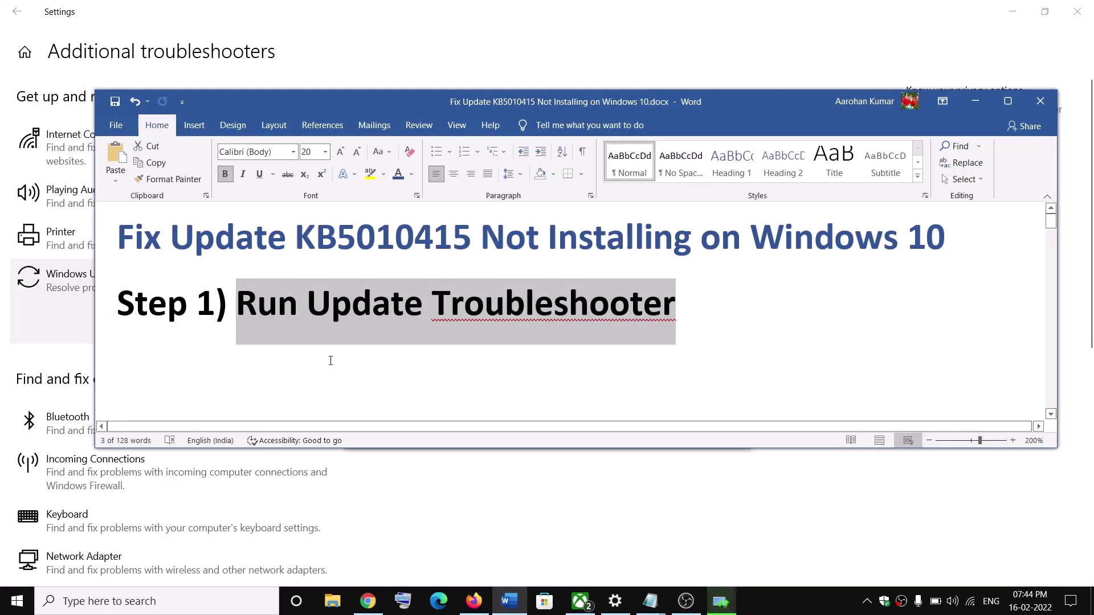
- Copy the Step 2 Update Assistant download link and switch to the Download Windows 10 page
scroll(331, 361, down, 3)
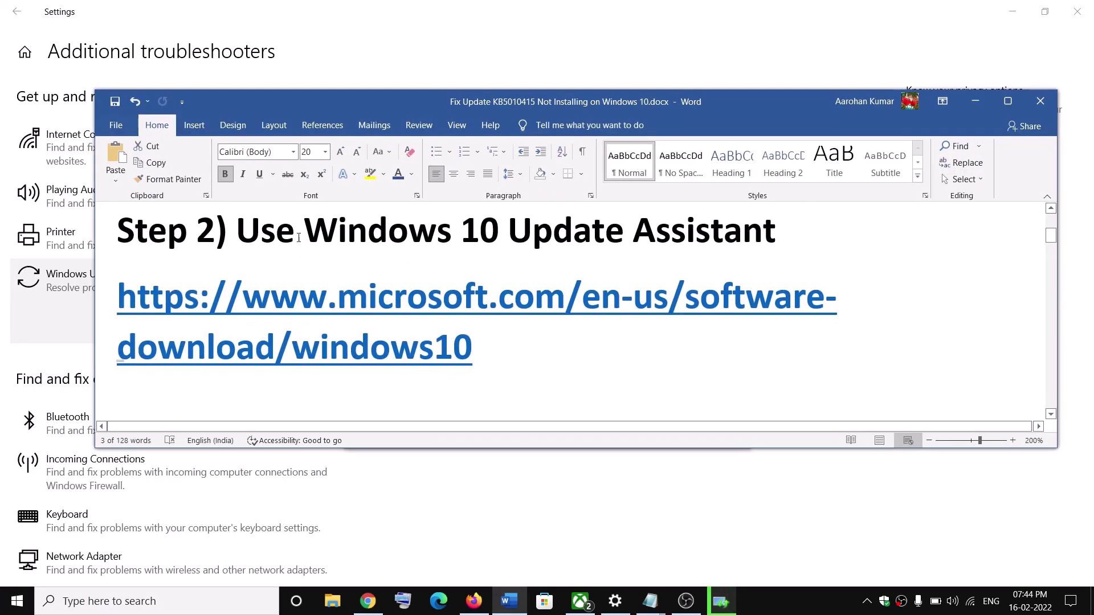
drag(238, 230, 778, 231)
drag(498, 371, 249, 319)
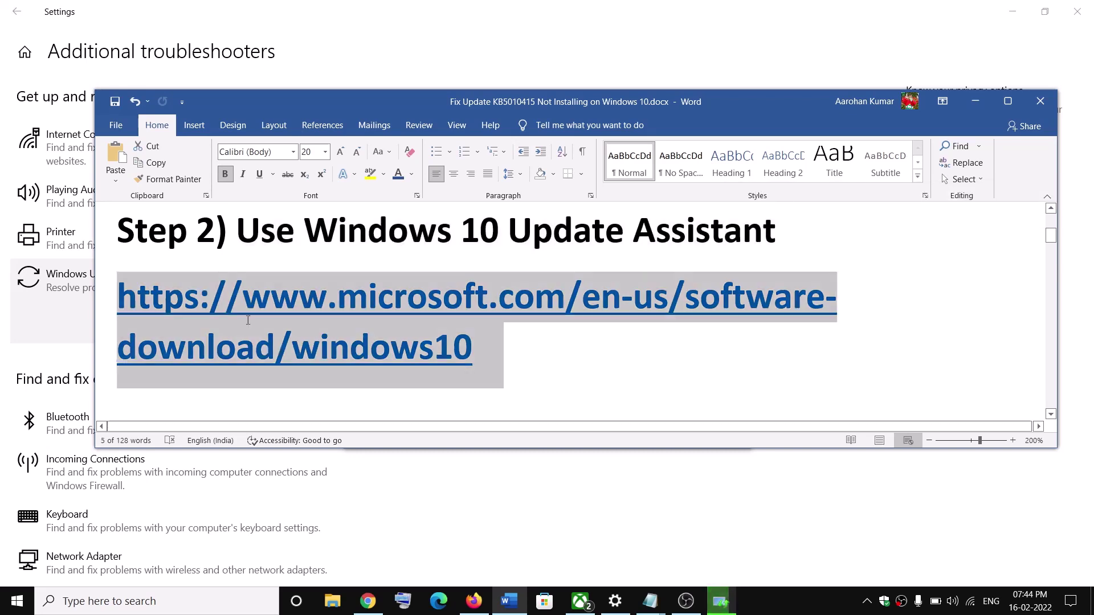
right_click(245, 325)
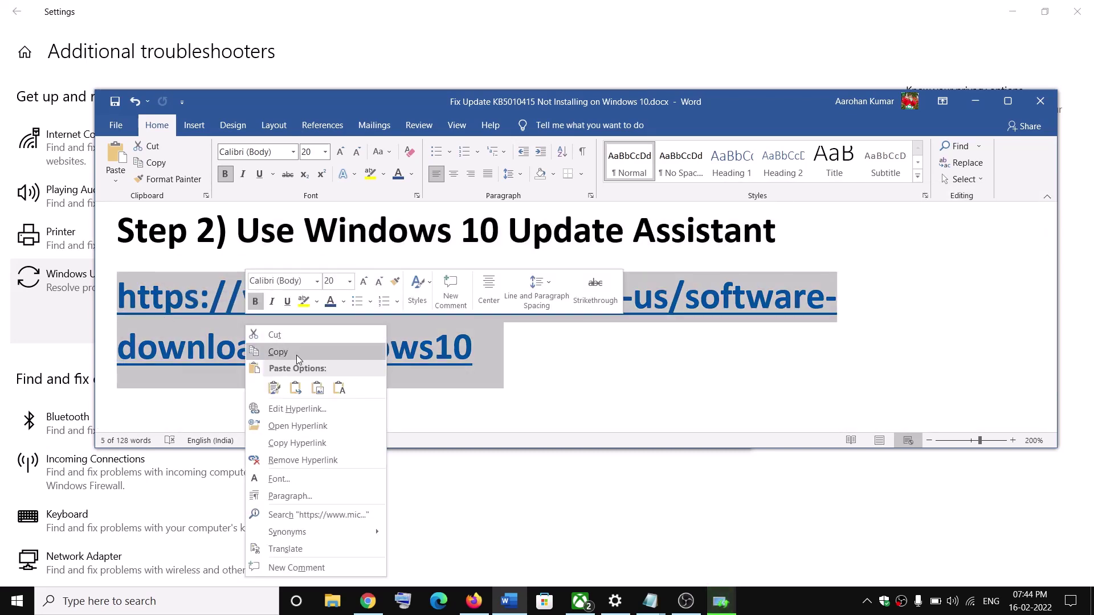
click(297, 353)
click(368, 601)
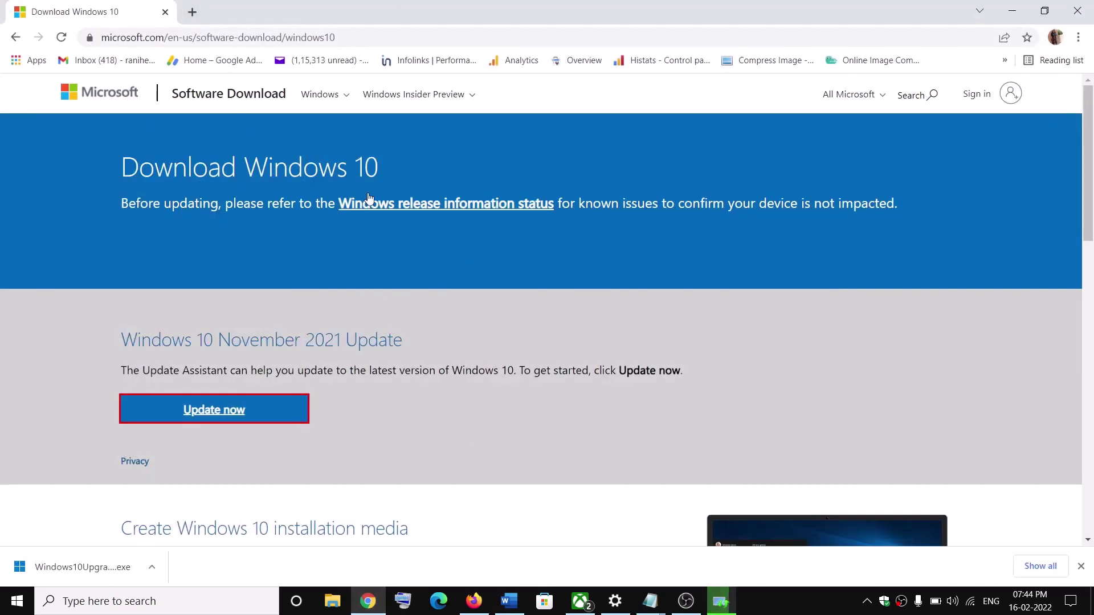
- Run the downloaded Update Assistant past SmartScreen, then close it and the troubleshooter results
drag(153, 374, 216, 374)
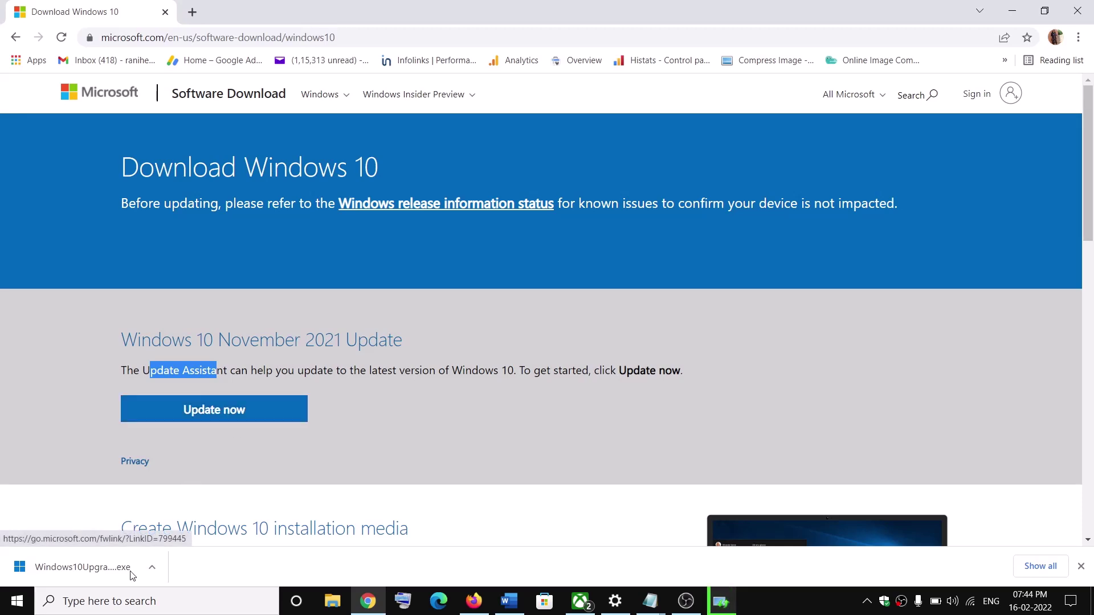
click(83, 567)
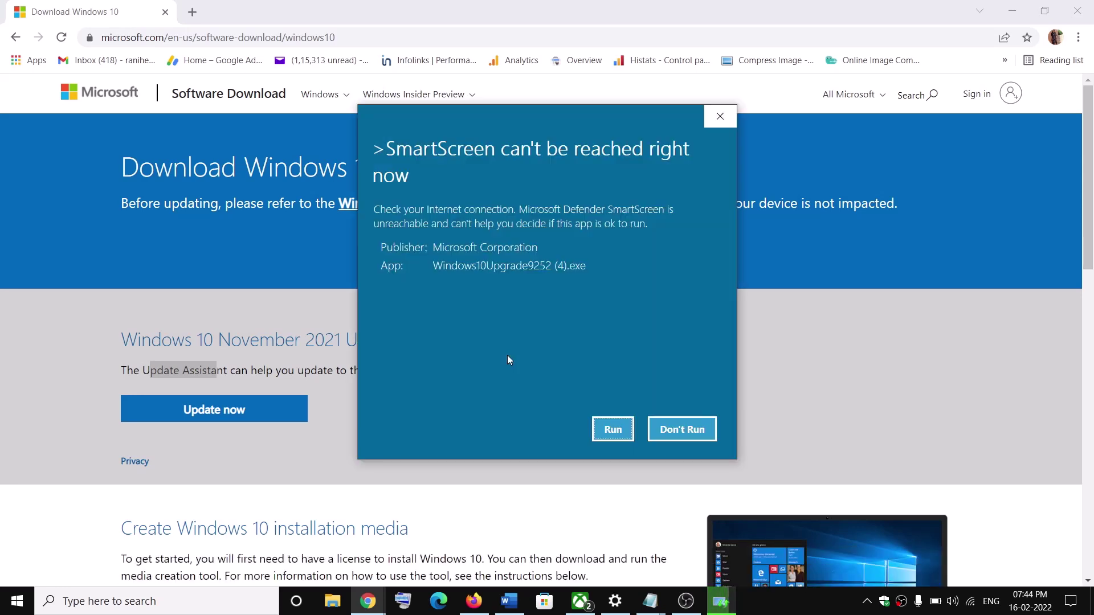
click(612, 430)
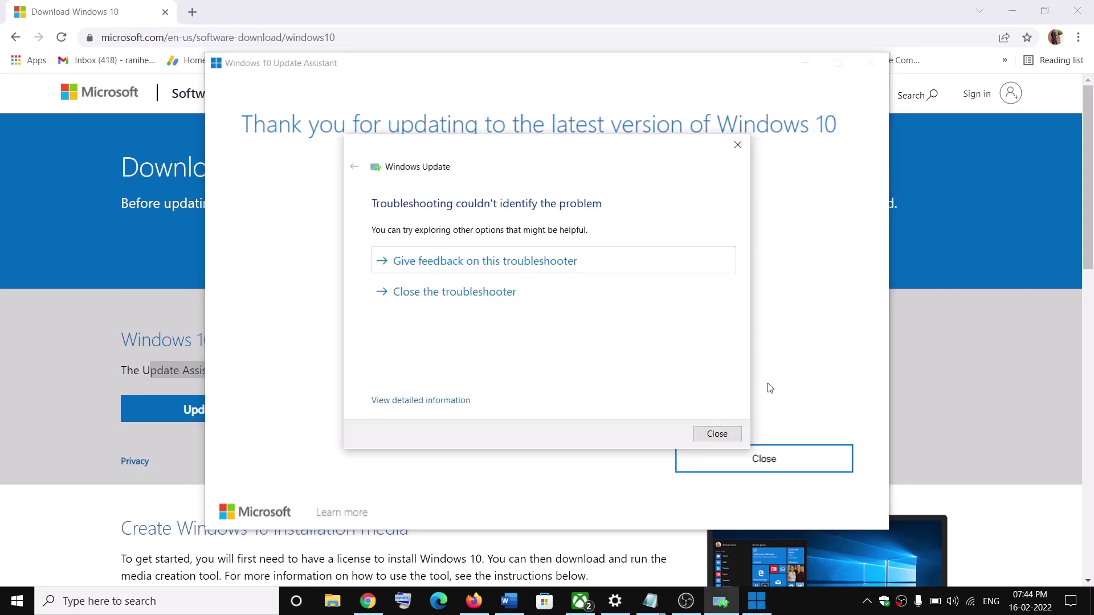
click(495, 294)
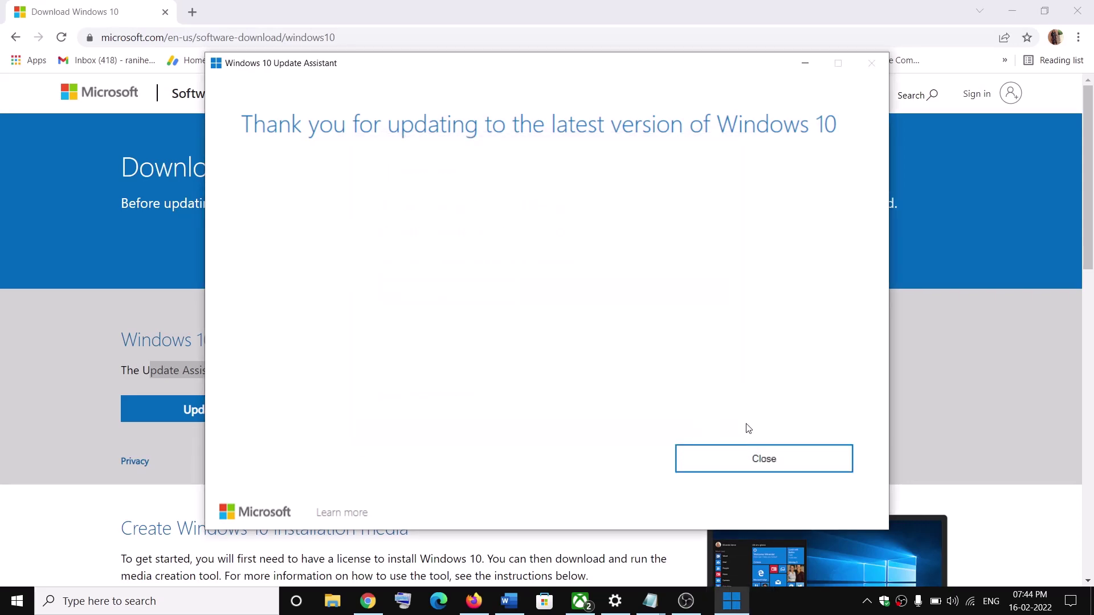
click(745, 463)
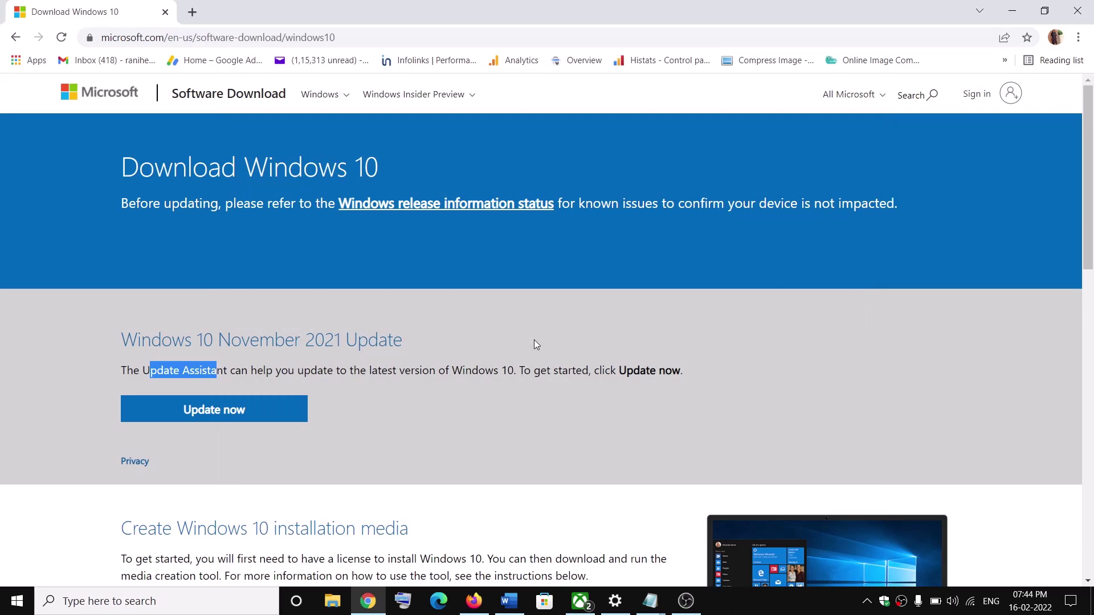
- Copy the Step 3 reset commands from the guide, down to net start appidsvc
click(509, 601)
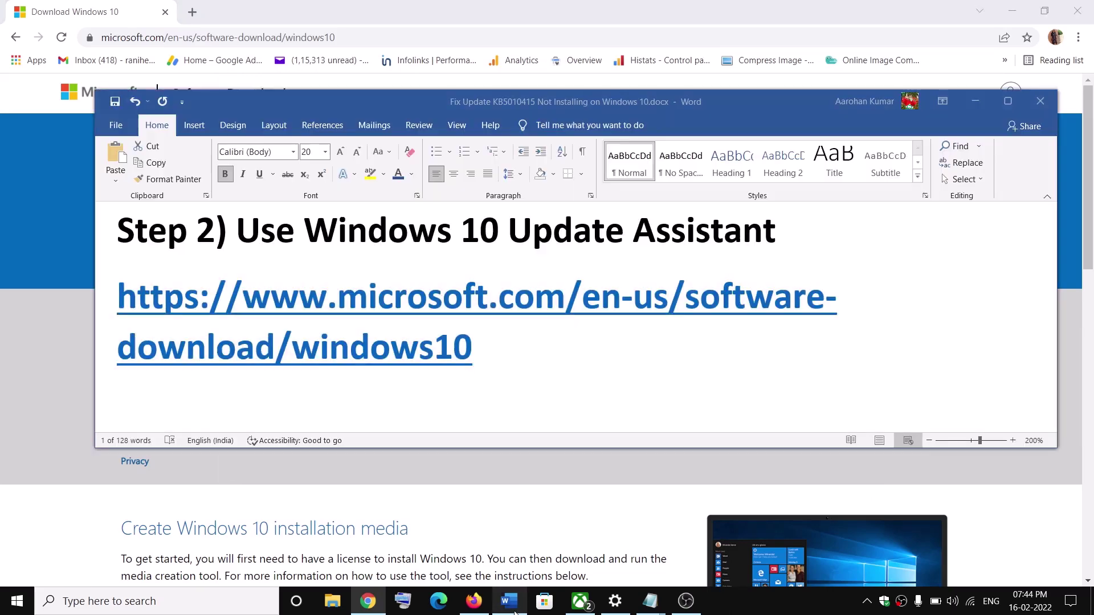
triple_click(457, 308)
scroll(354, 324, down, 5)
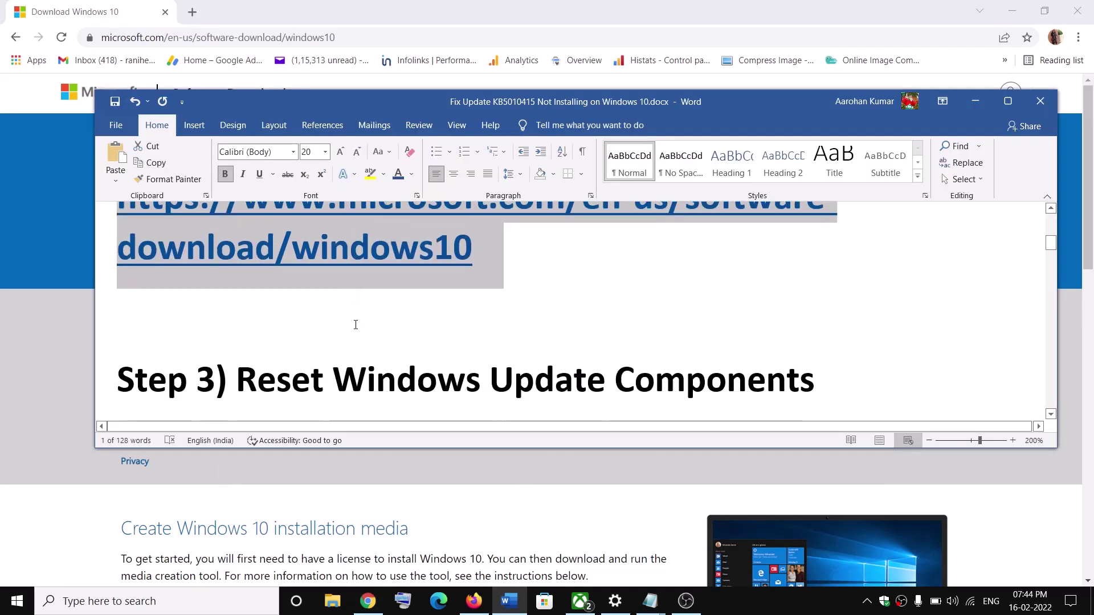
scroll(355, 325, down, 3)
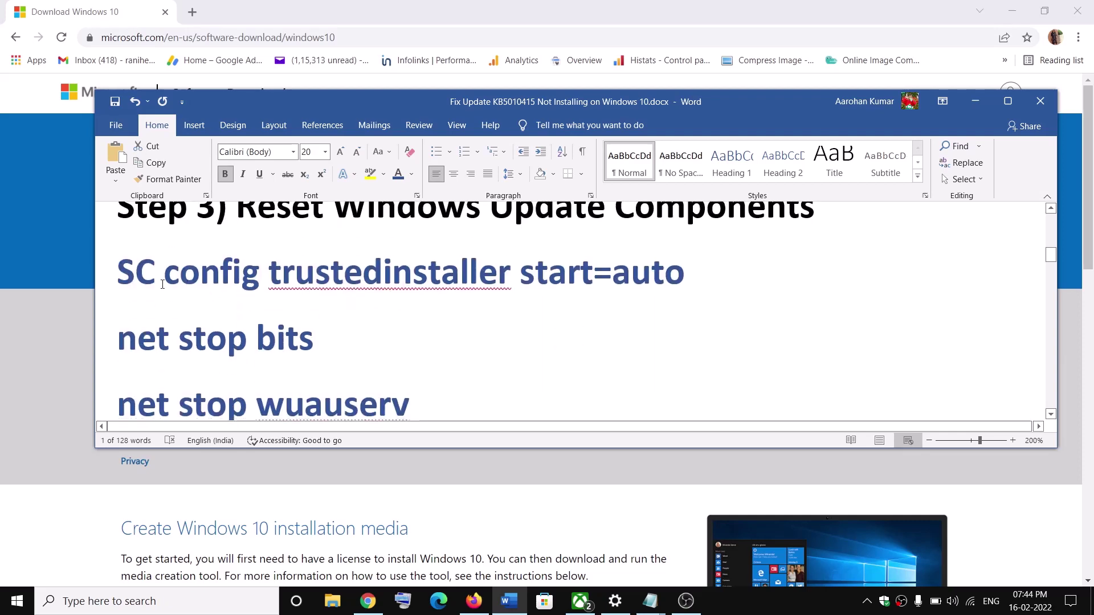
drag(164, 276, 354, 393)
drag(385, 280, 388, 268)
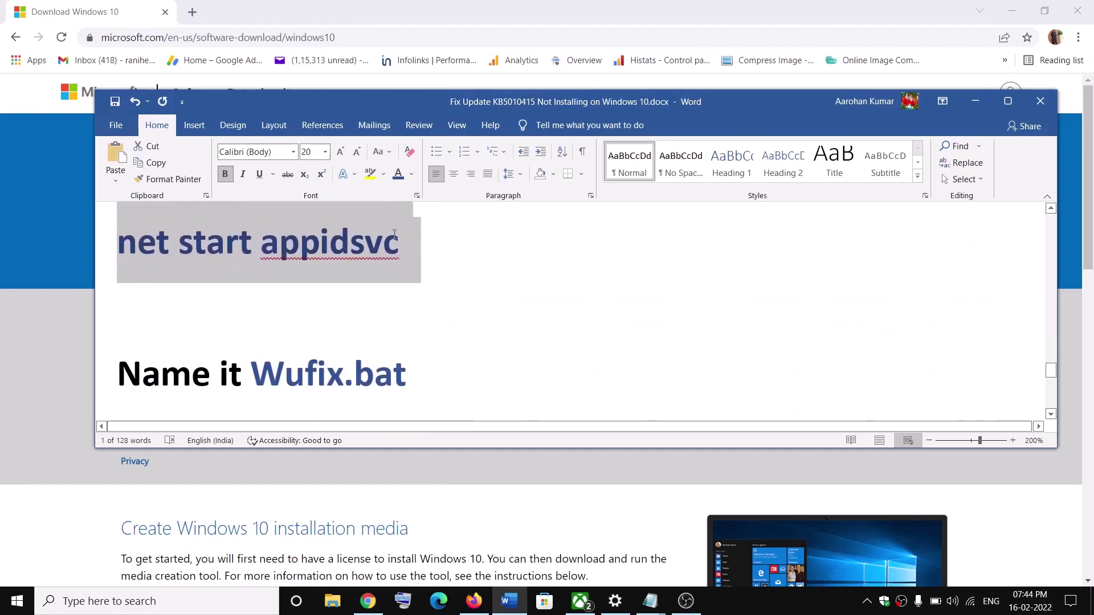
right_click(303, 243)
click(336, 269)
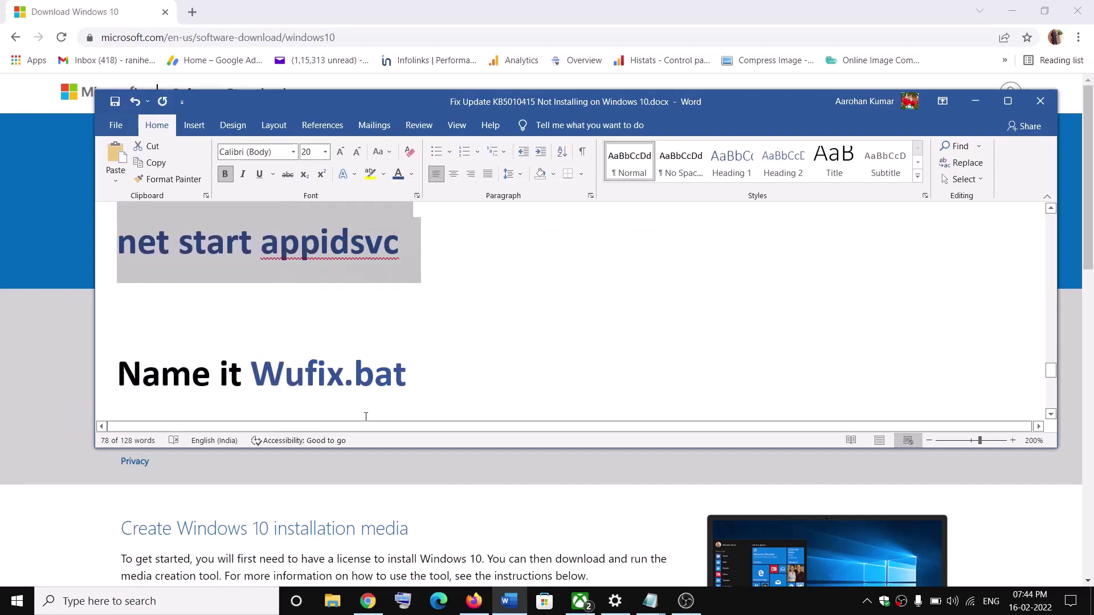
- Open Notepad and paste the copied reset commands into a new note
click(206, 603)
text(note)
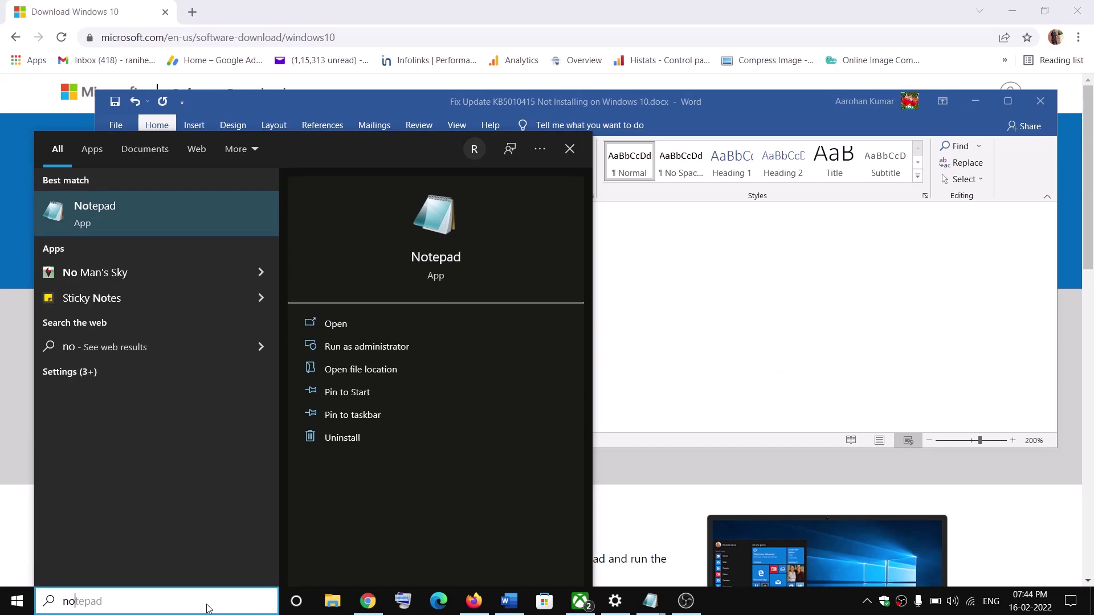
click(115, 211)
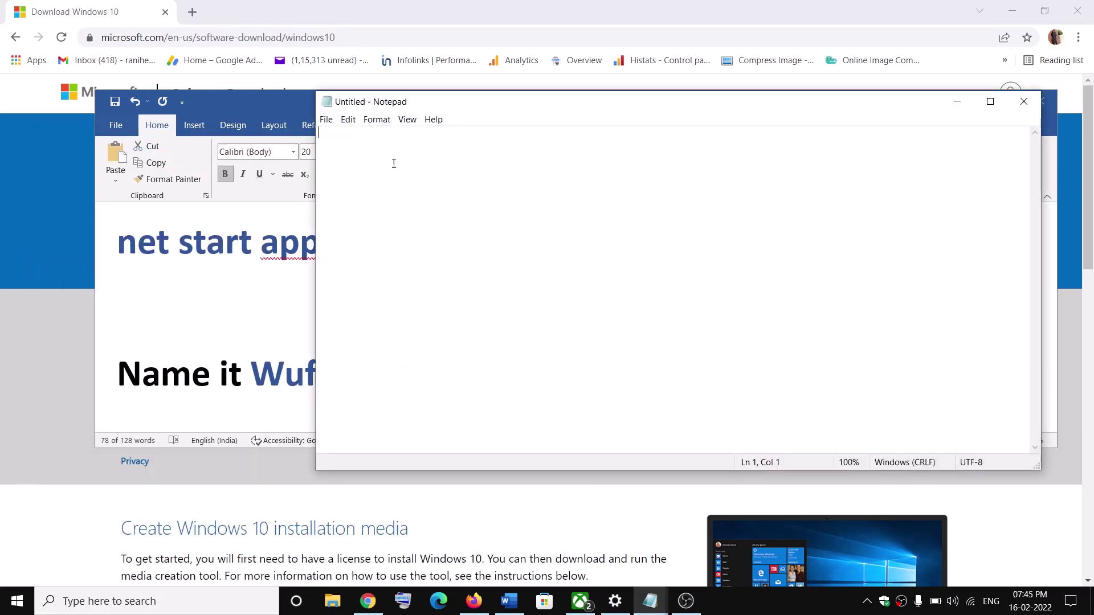
right_click(393, 164)
click(261, 219)
- Begin Save As, then select the file name Wufix.bat in the Word guide
click(328, 119)
click(360, 190)
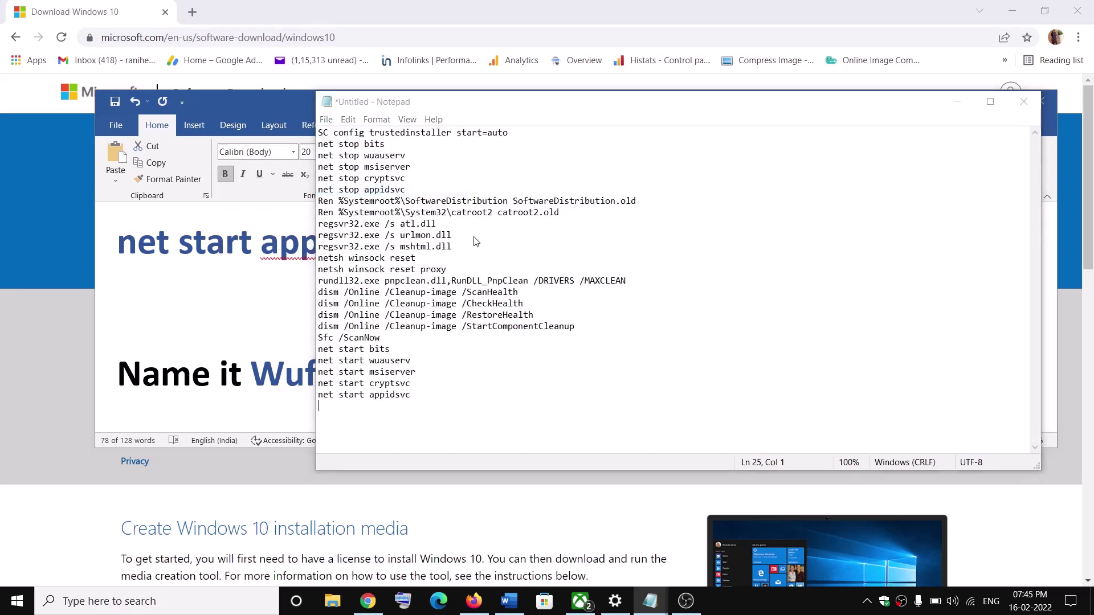
key(alt+Tab)
drag(422, 379, 251, 377)
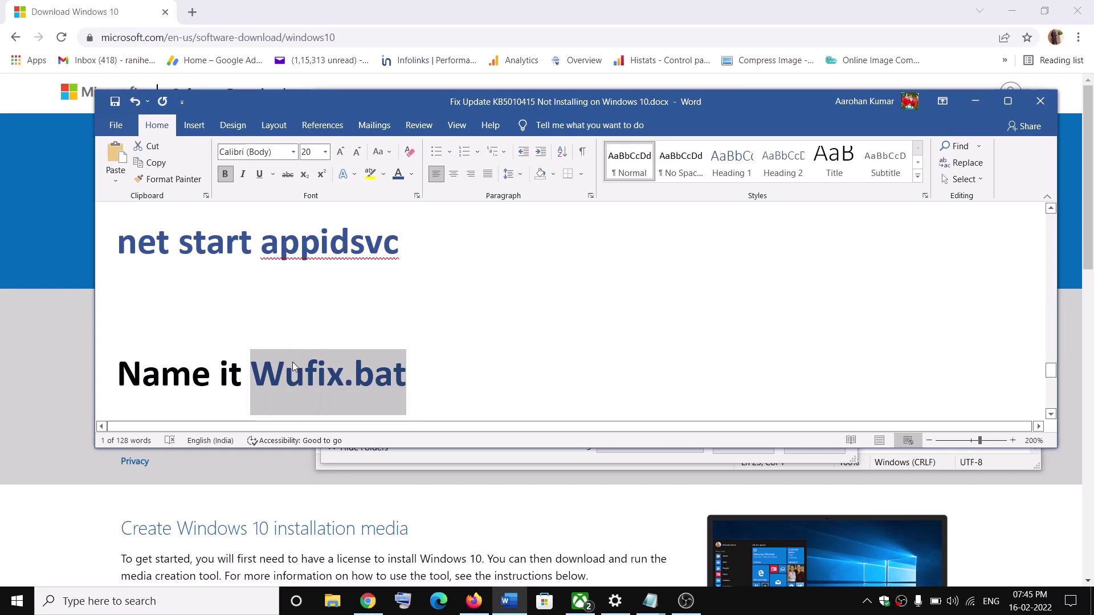
- Save the note to the Desktop as Wufix.bat with All Files type, replacing the existing file, and close Notepad
key(alt+Tab)
key(ctrl+v)
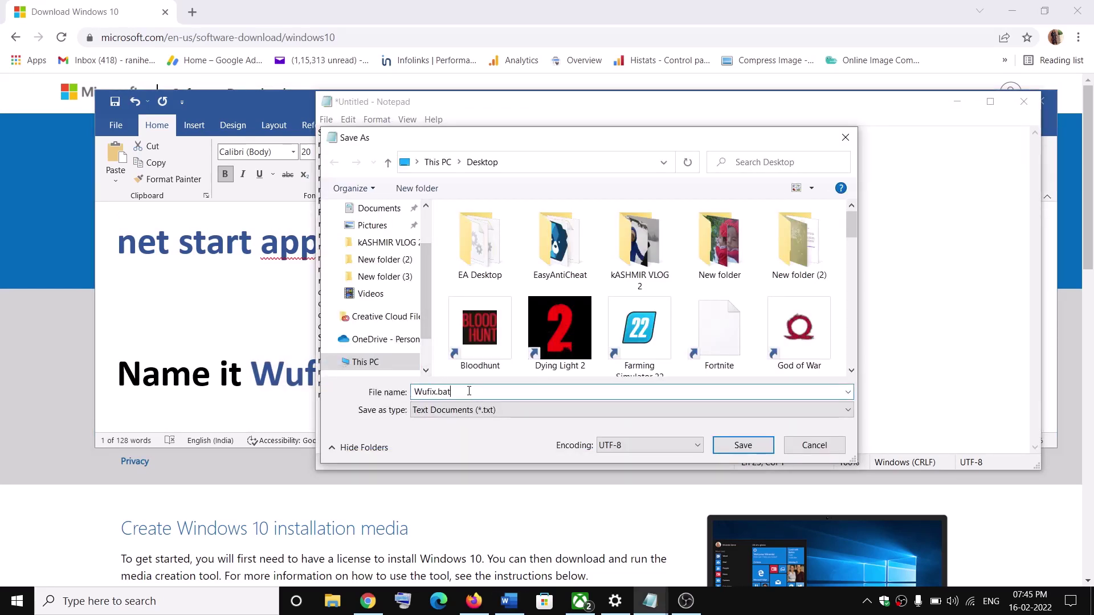
click(471, 411)
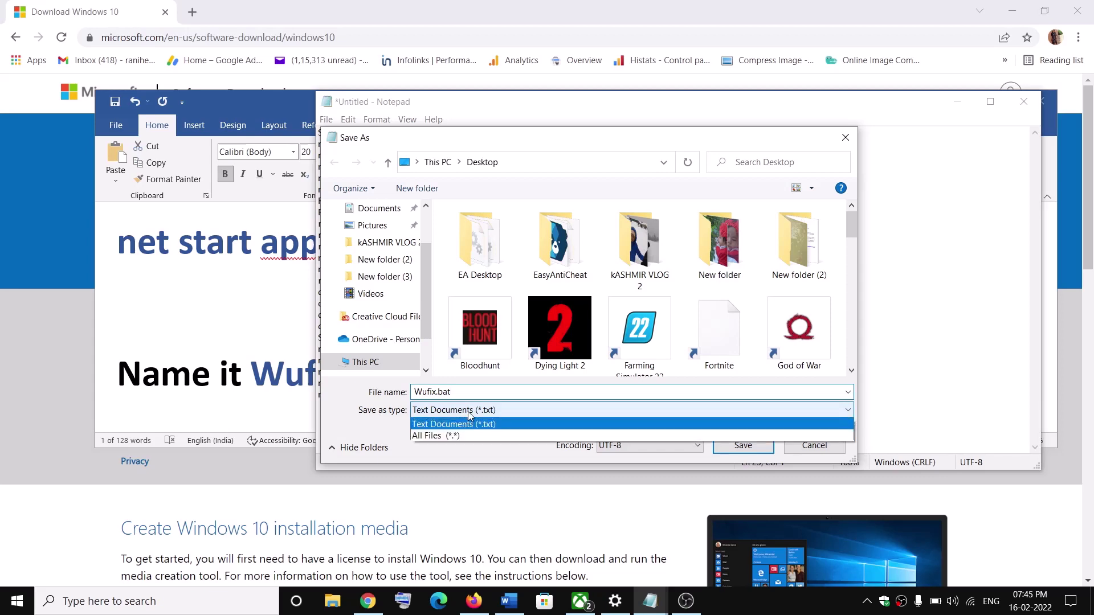
click(446, 436)
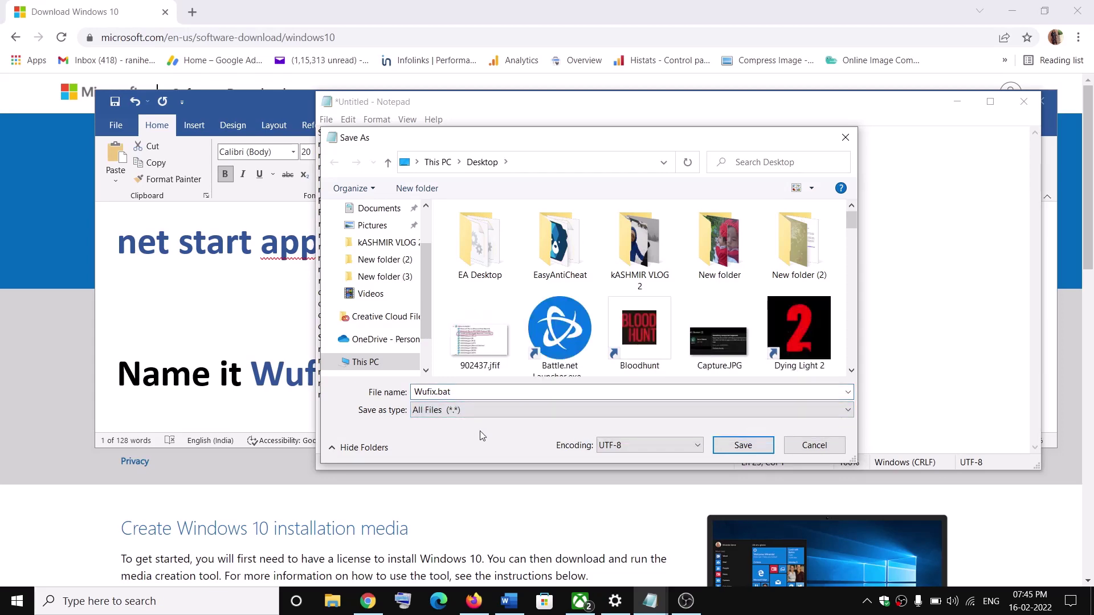
click(743, 444)
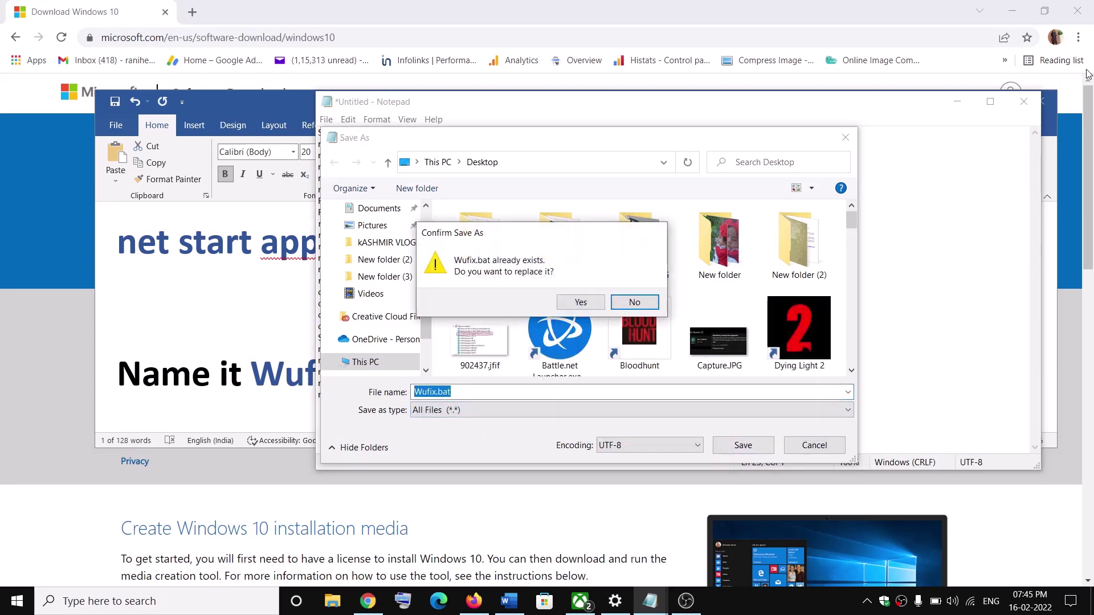
click(596, 304)
click(1025, 102)
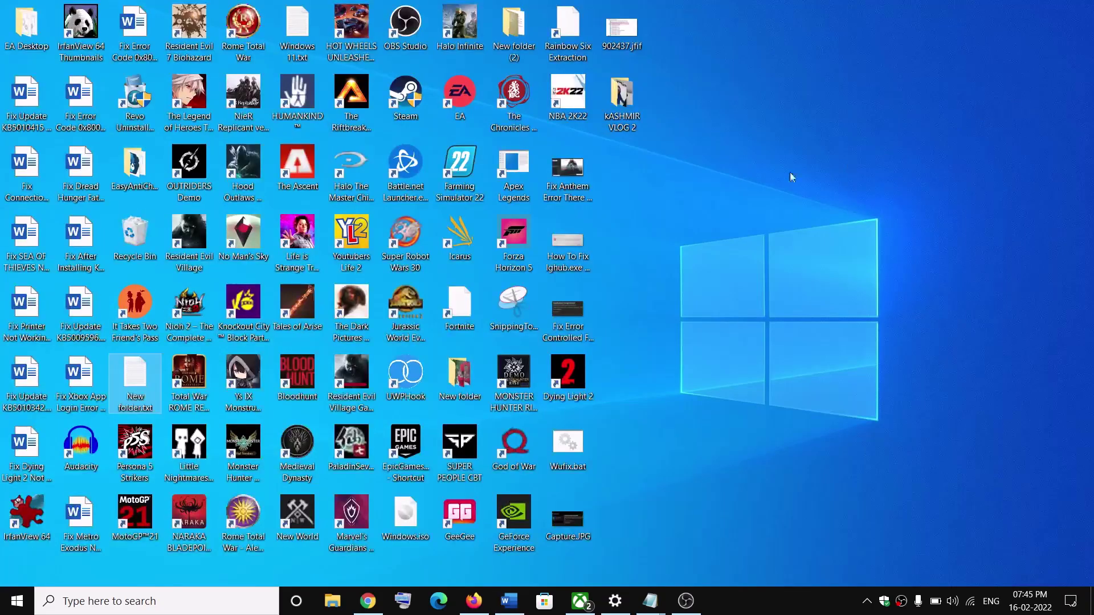
- Run Wufix.bat from the desktop as administrator
click(573, 450)
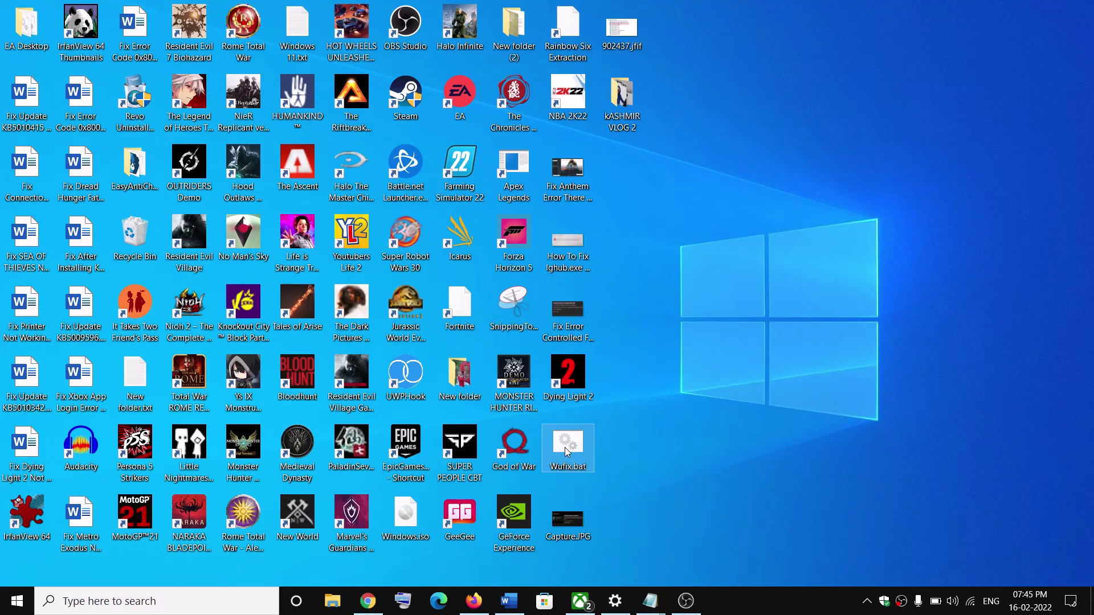
right_click(572, 451)
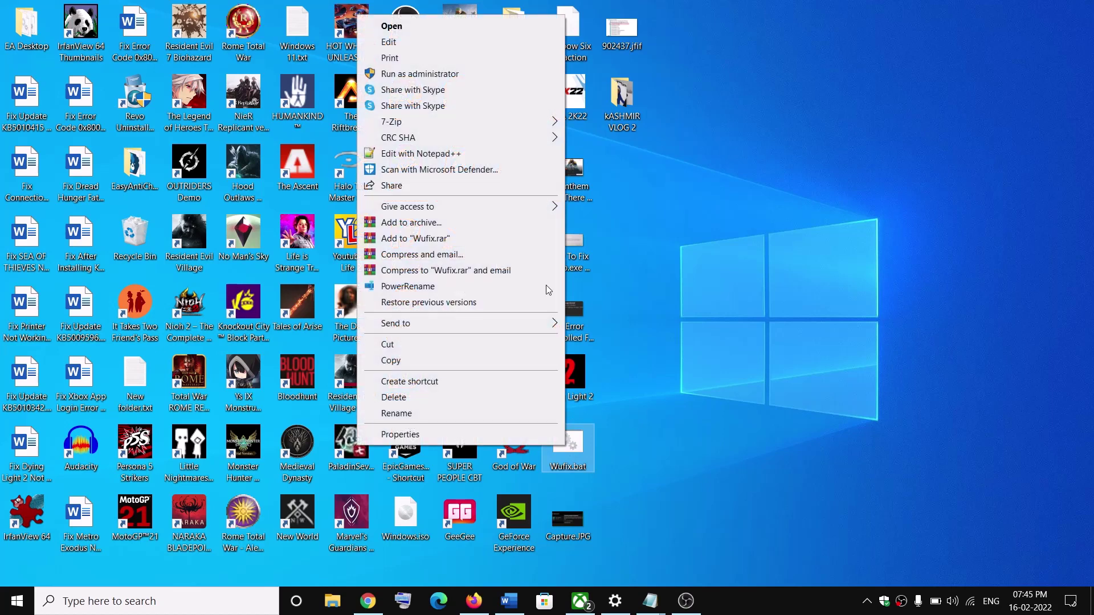
click(456, 75)
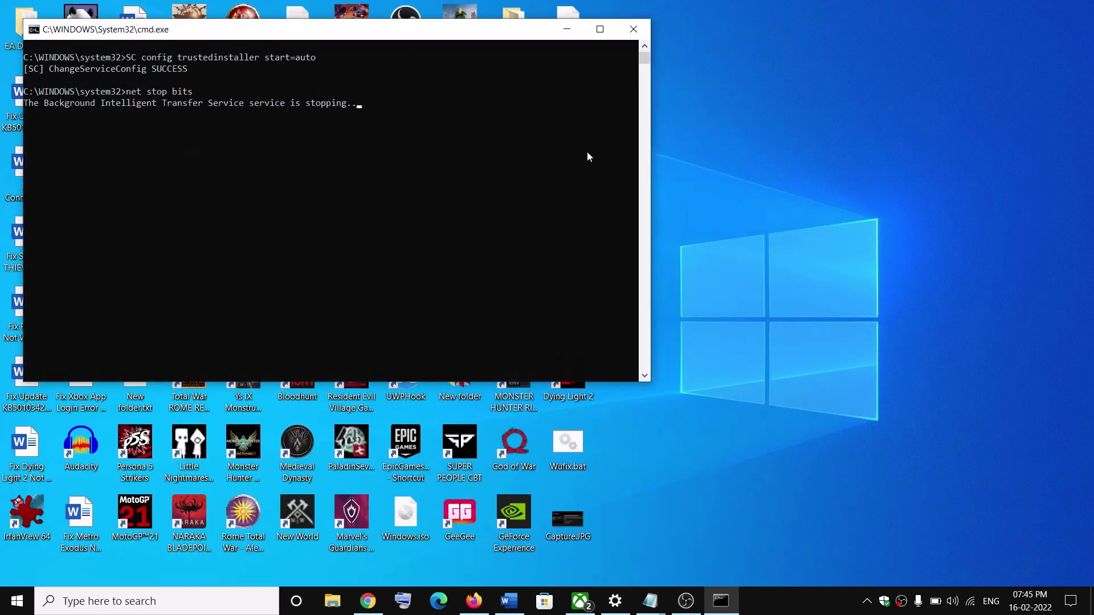
- Move the Command Prompt aside while Wufix.bat runs its reset commands, then show the Start power options
drag(375, 28, 531, 114)
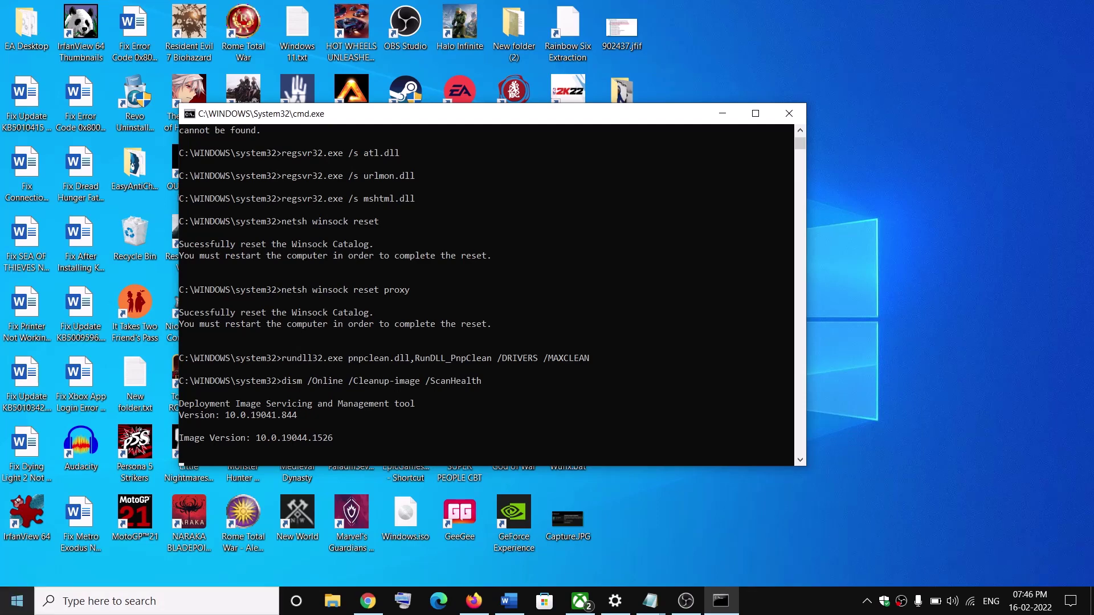
click(18, 572)
click(17, 600)
click(45, 569)
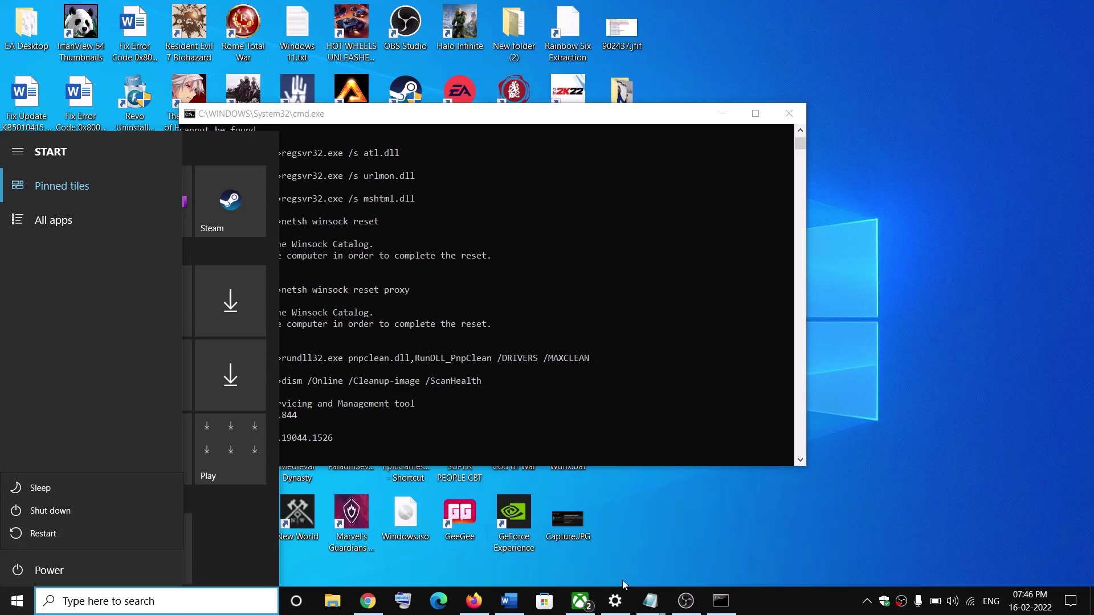
- Scroll the guide to Step 4 Use Media Creation Tool, then view the MediaCreationTool download in the browser
click(510, 603)
scroll(337, 334, down, 6)
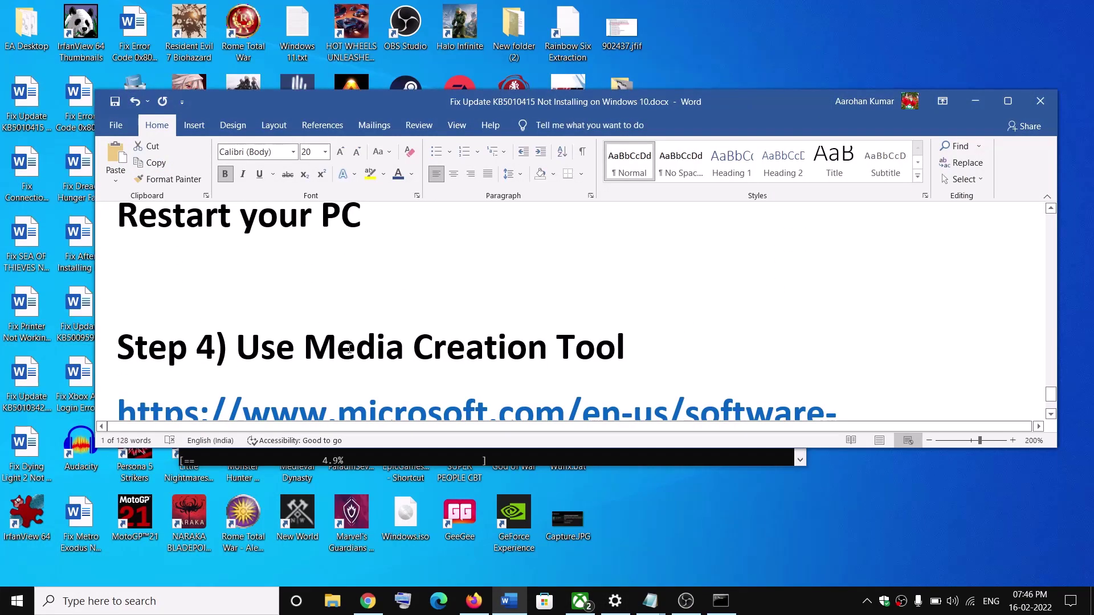
drag(244, 286, 633, 284)
click(794, 613)
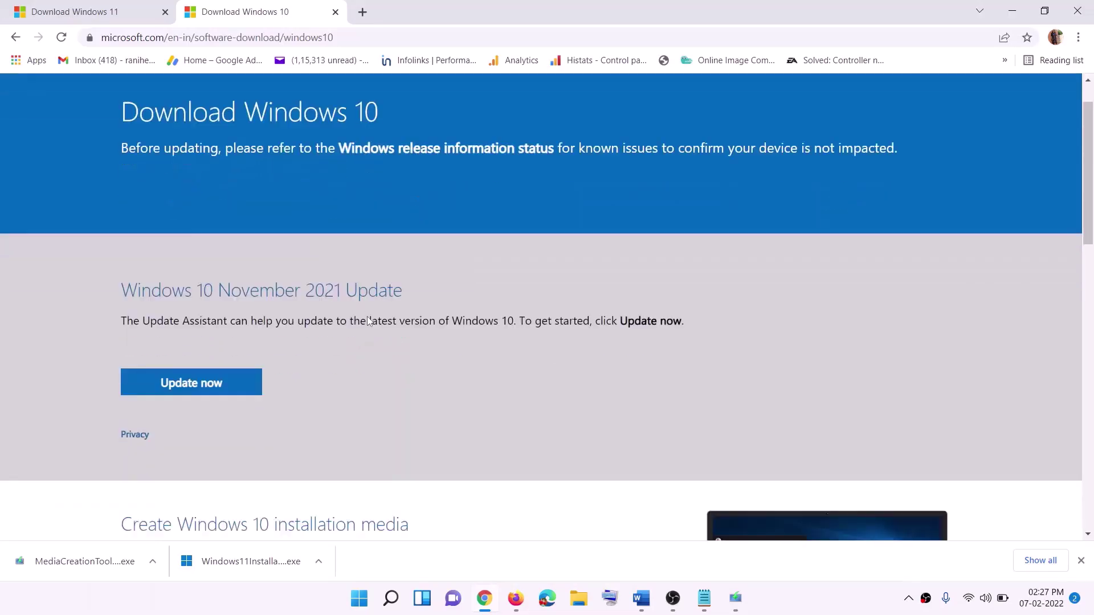
scroll(267, 320, down, 4)
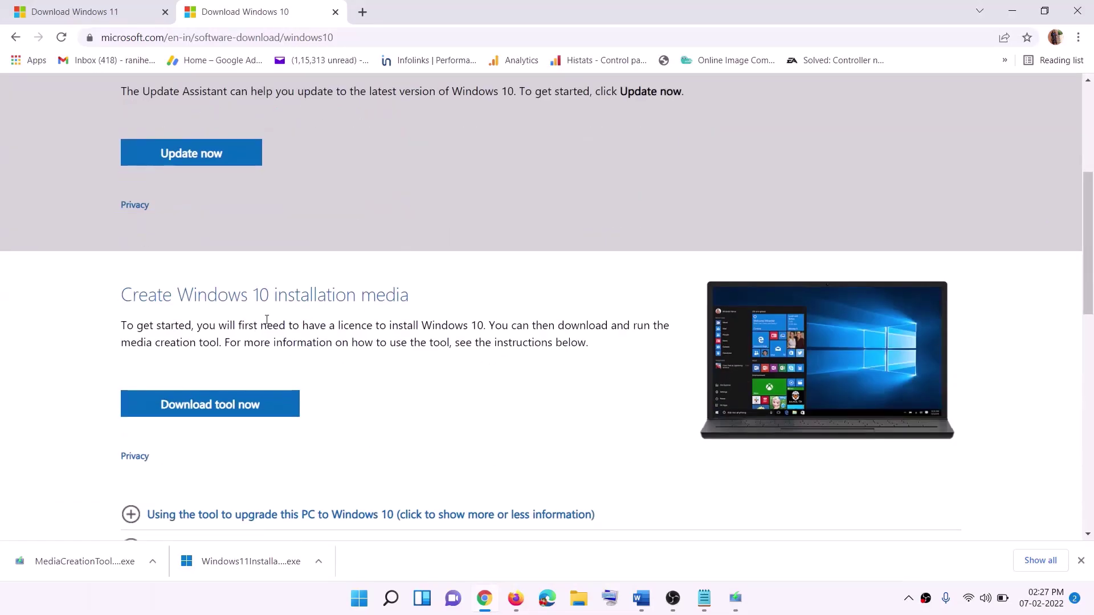
- Scroll to Create Windows 10 installation media and accept the Media Creation Tool's license terms
drag(126, 354, 244, 341)
scroll(364, 315, down, 3)
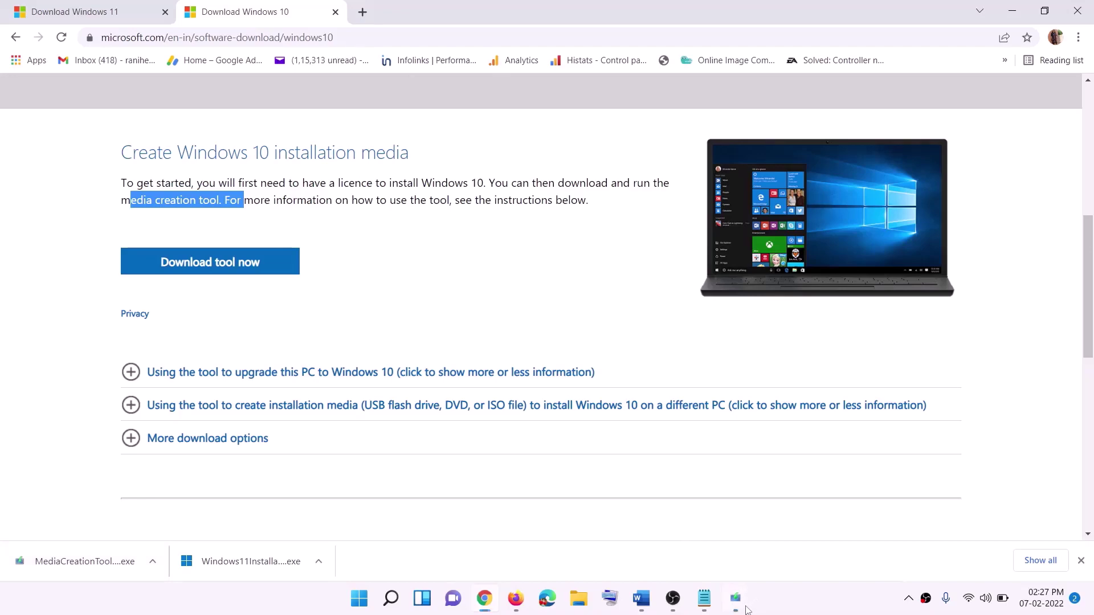
click(711, 466)
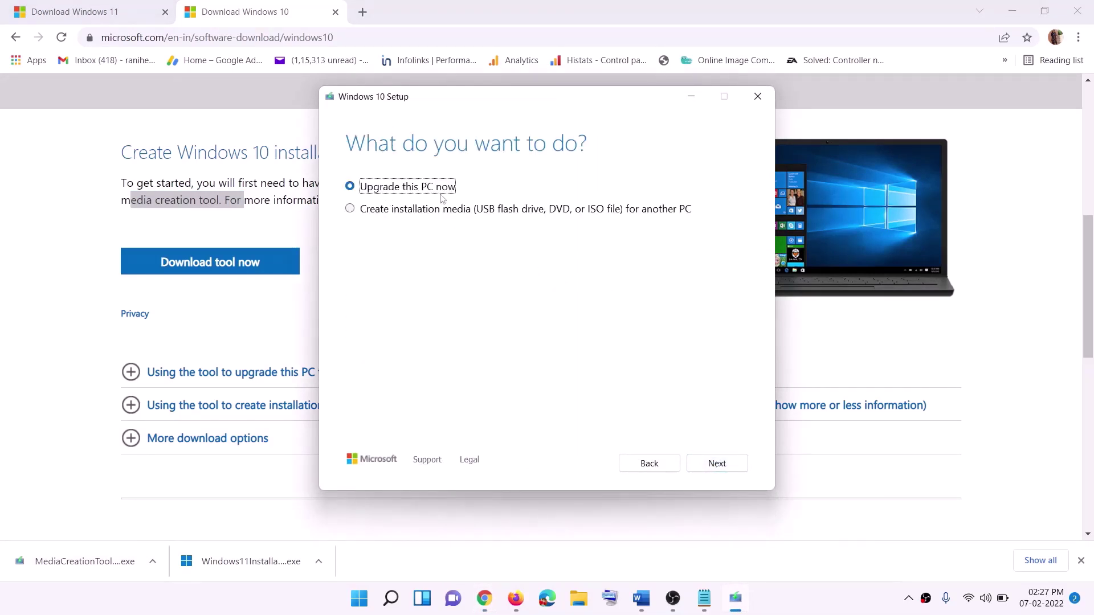
- Continue with 'Upgrade this PC now', then bring the Word guide forward and maximize it
click(716, 464)
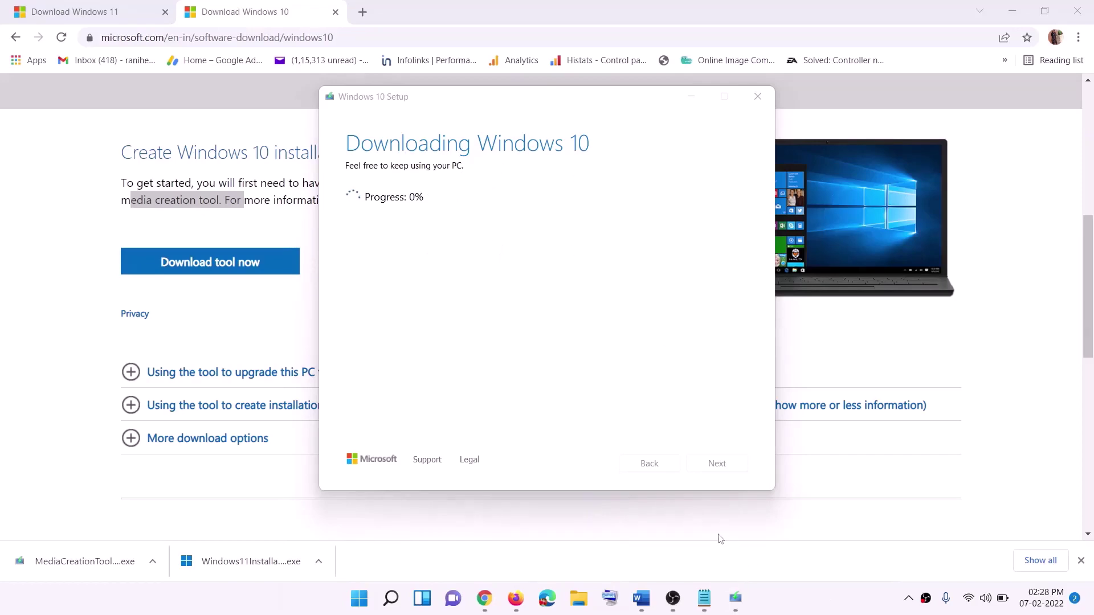
click(642, 598)
scroll(119, 278, down, 1)
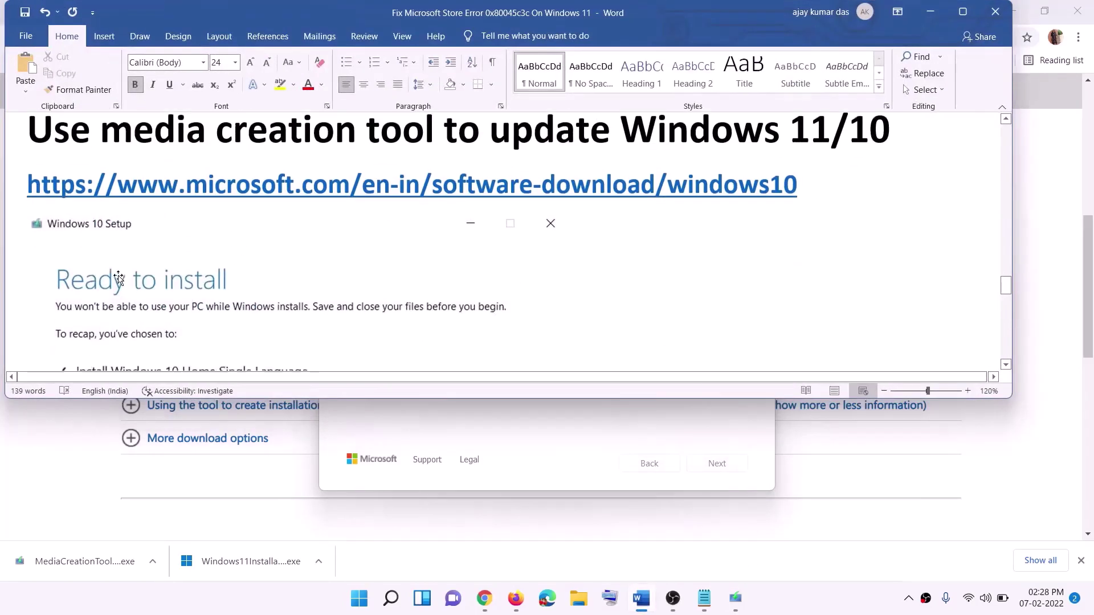
click(964, 12)
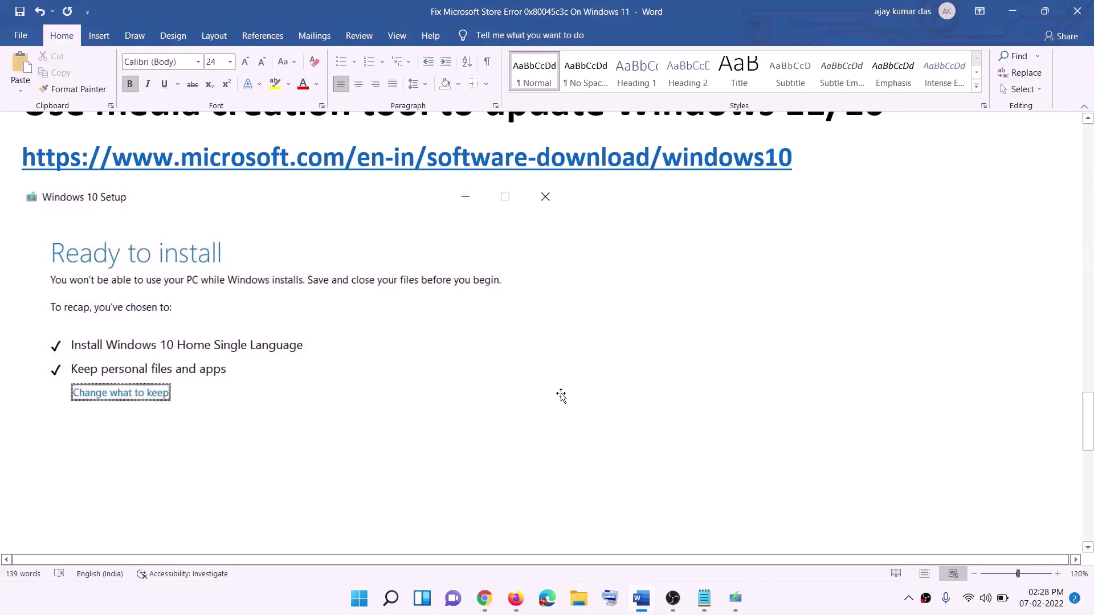
- Highlight the KB5010415 update name and its downloading 22% status
scroll(559, 396, down, 3)
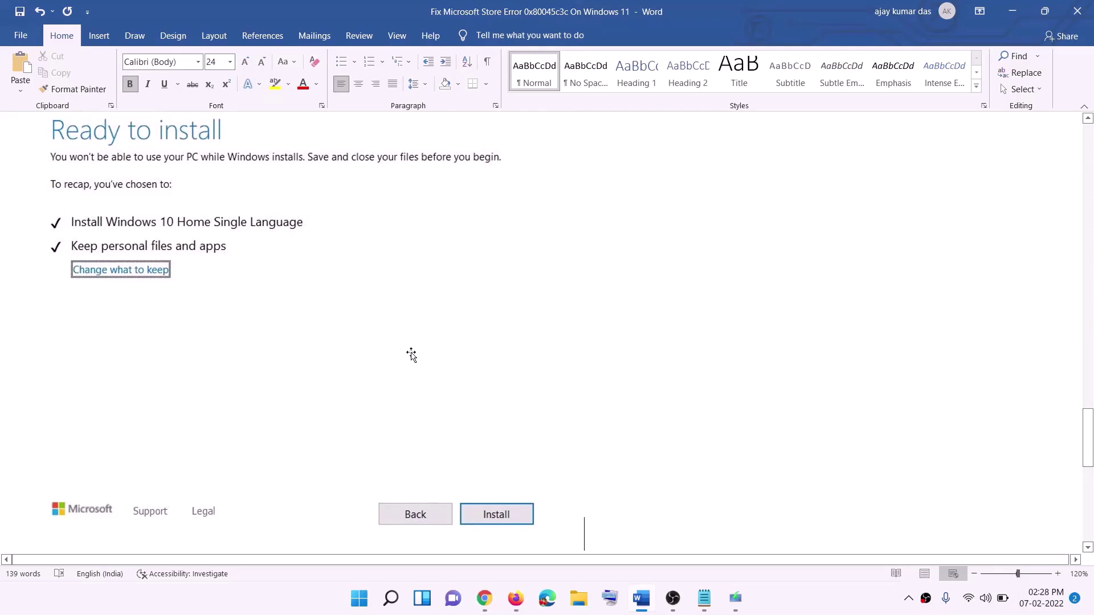
scroll(447, 353, up, 1)
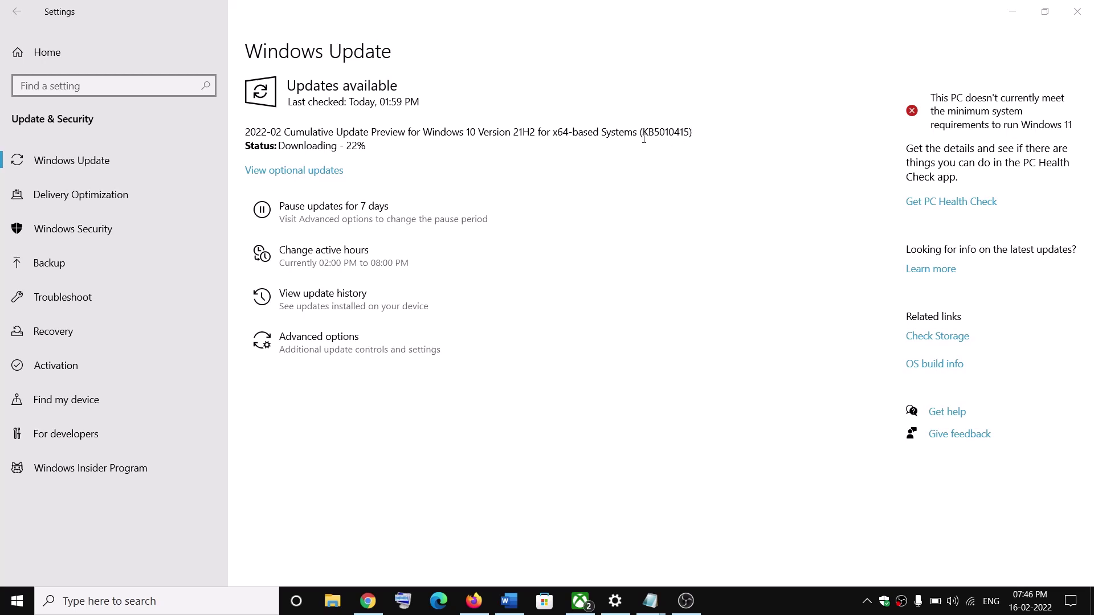
drag(644, 138, 686, 138)
drag(306, 147, 461, 157)
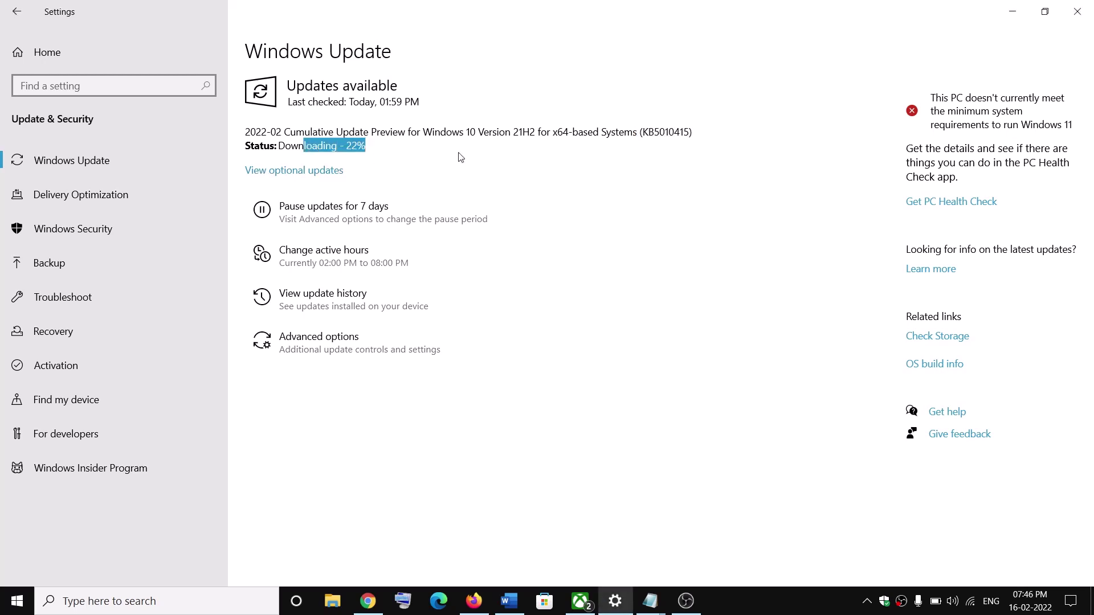